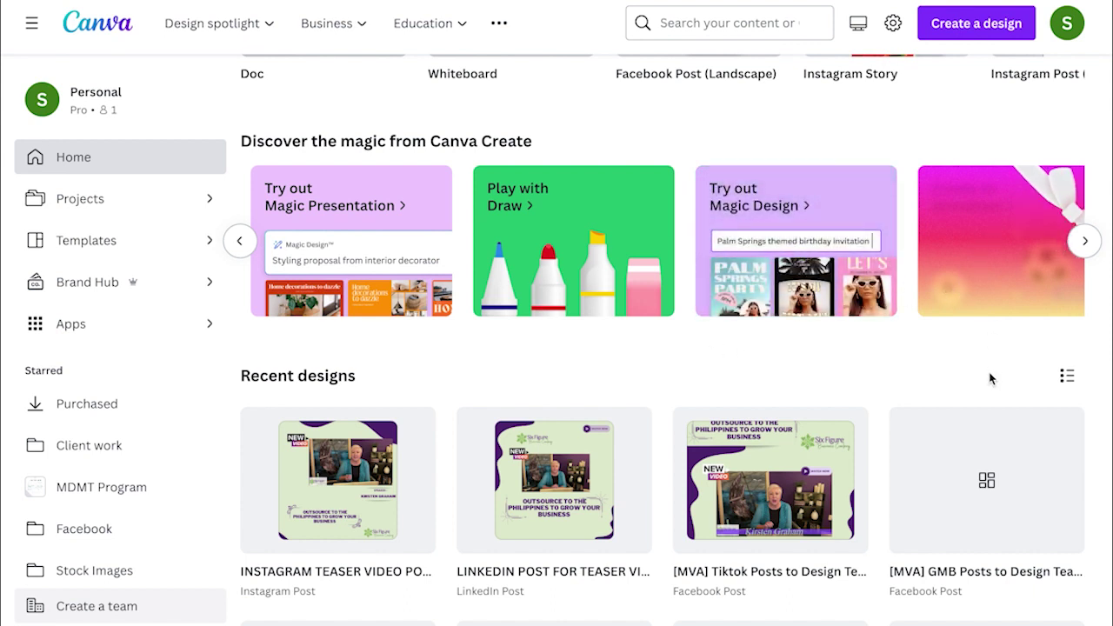
Scroll the Canva Create feature carousel and open the Magic Presentation introduction
left_click(1084, 241)
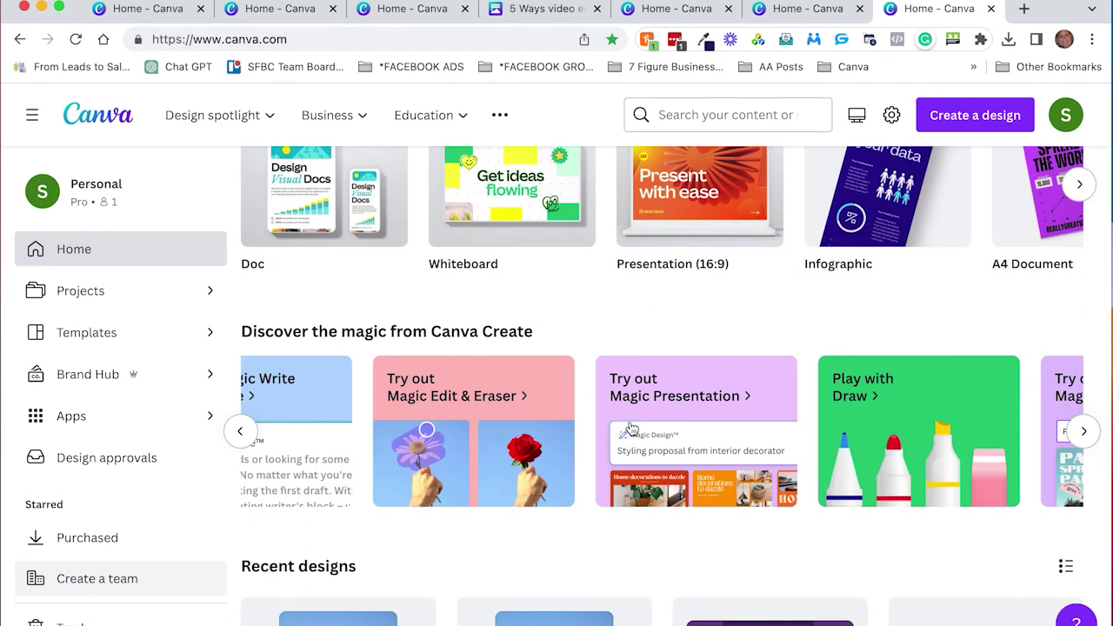
left_click(630, 427)
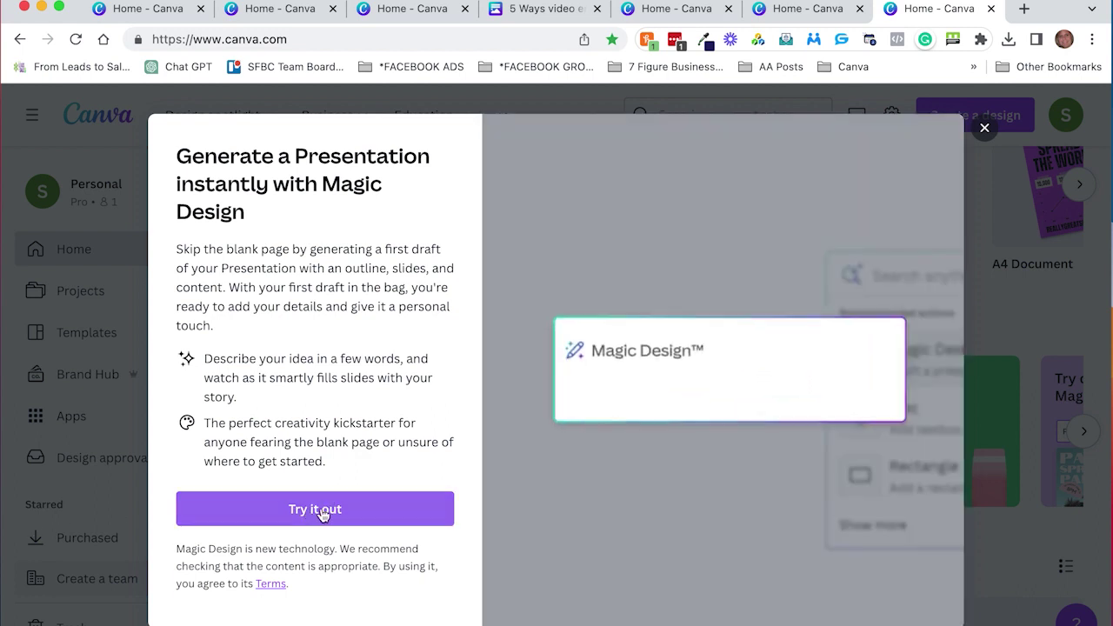
Generate Magic Design options for '5 ways video marketing can help grow your business'
left_click(322, 508)
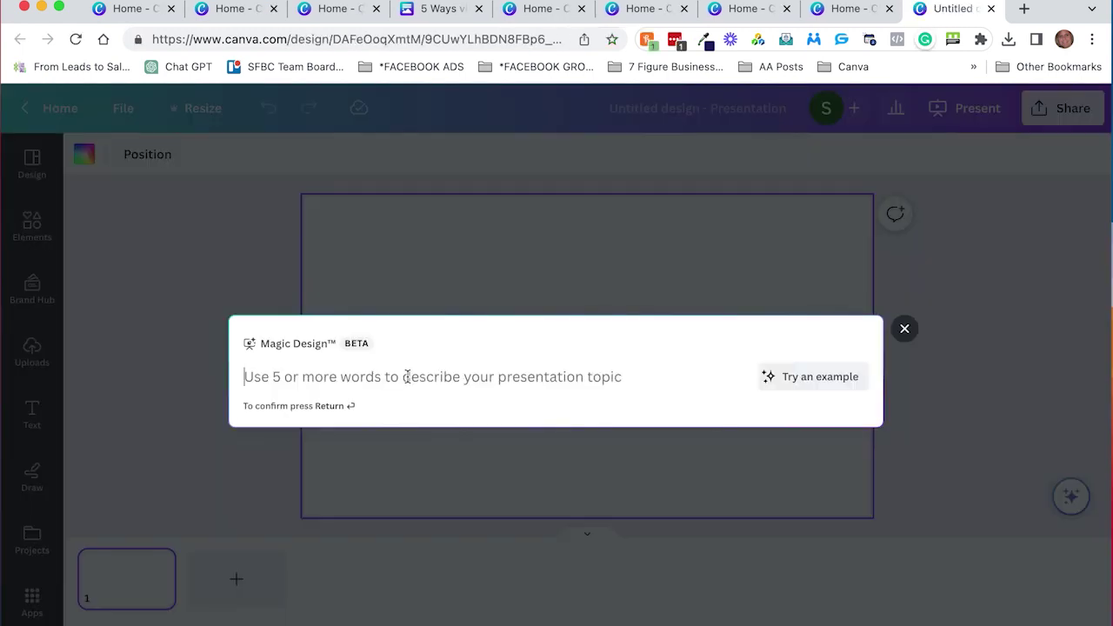
type("5 ways video marketing ca")
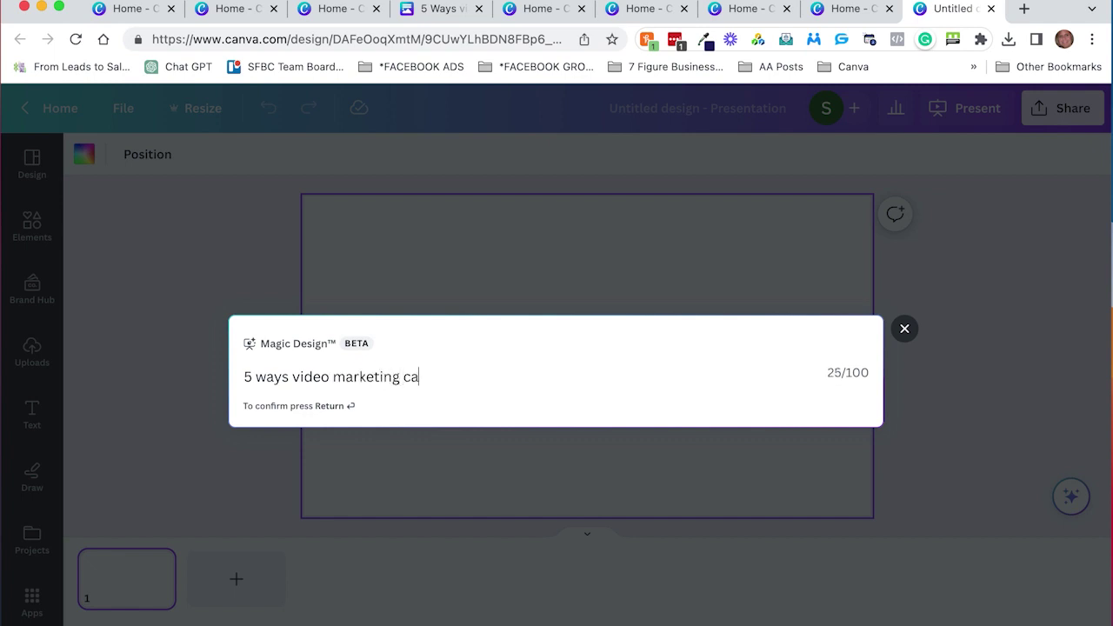
type("row your business")
key("Return")
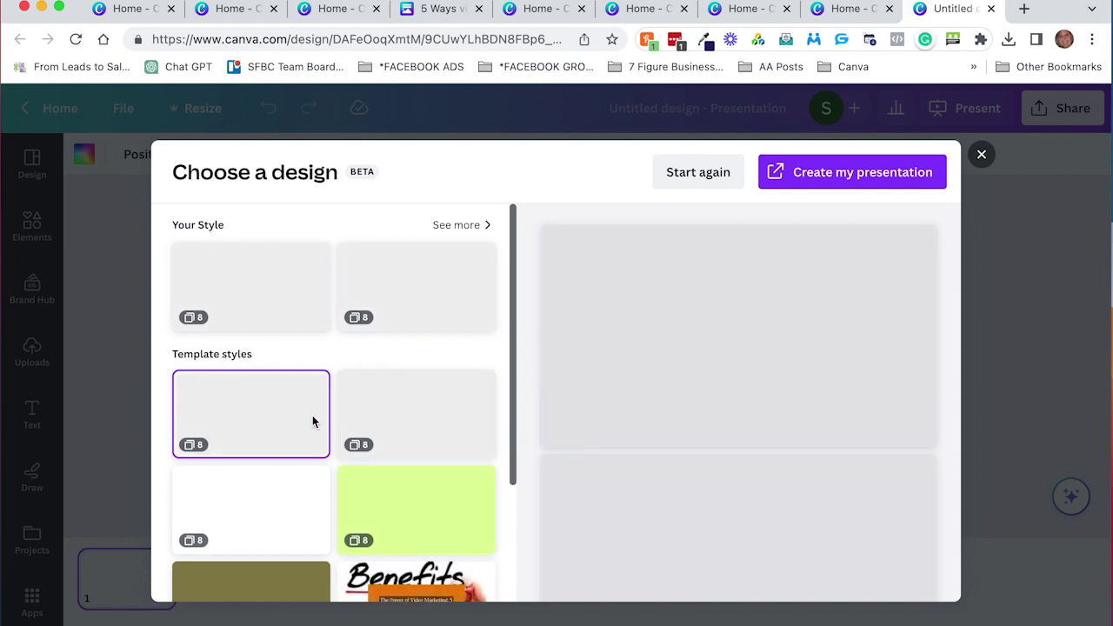
Preview the pink, white, lime and olive design styles, ending on olive
scroll(313, 414, "down", 2)
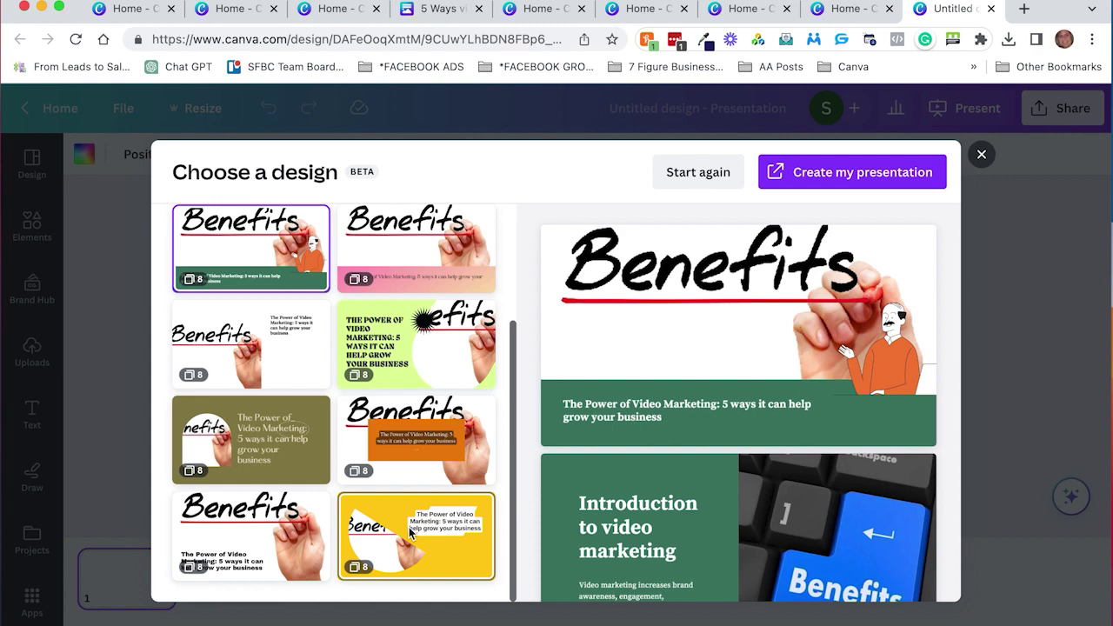
left_click(431, 265)
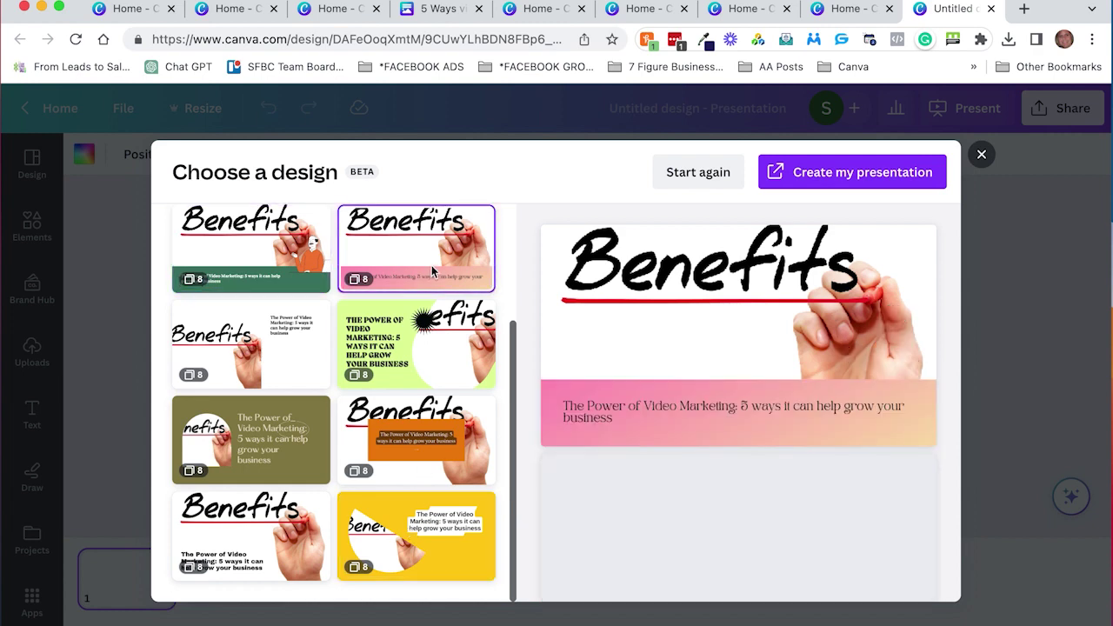
left_click(309, 340)
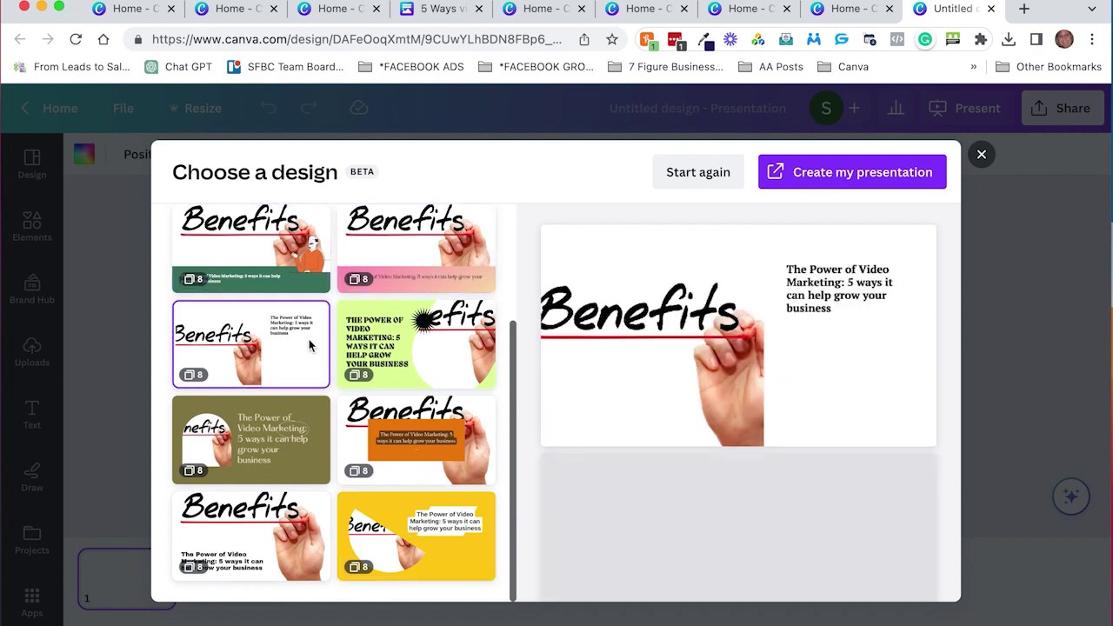
left_click(395, 363)
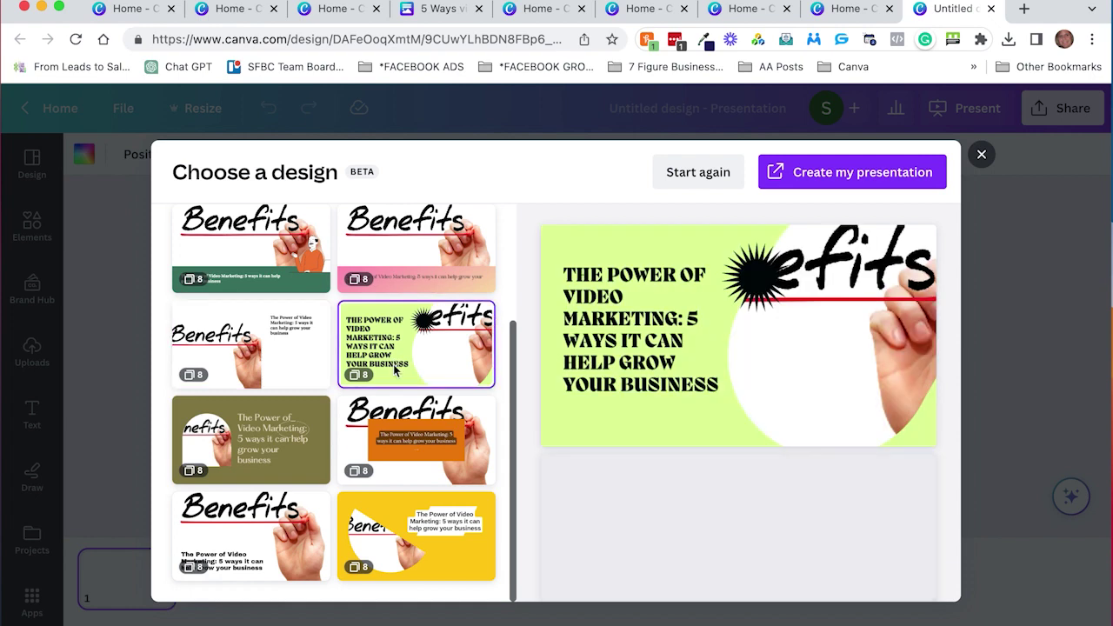
left_click(271, 432)
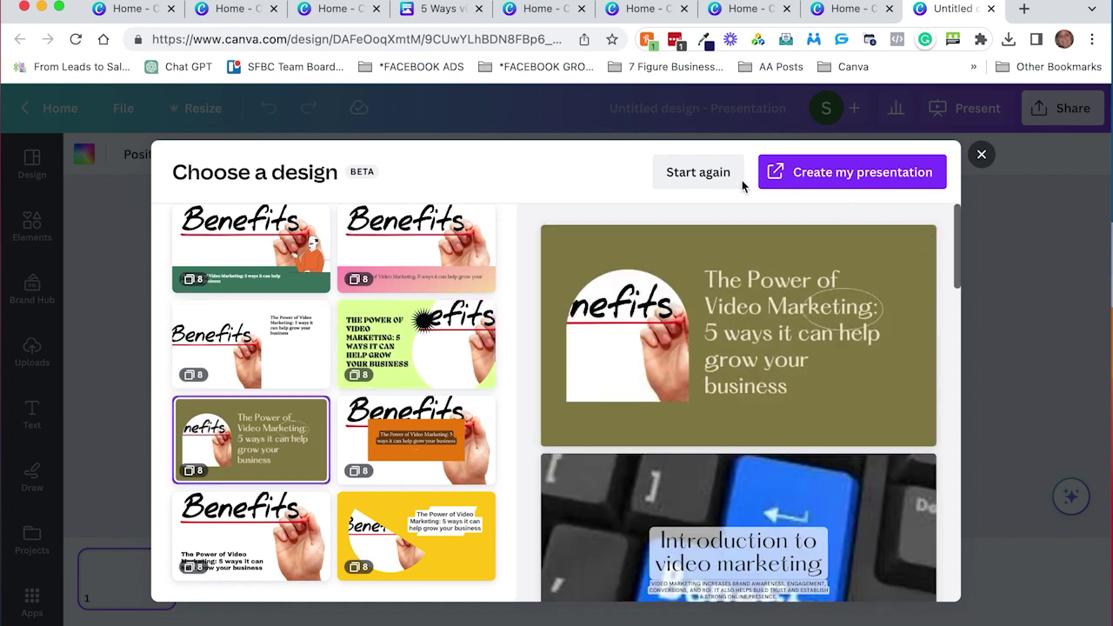
Regenerate the designs from a revised topic requesting purple and green design elements
left_click(698, 173)
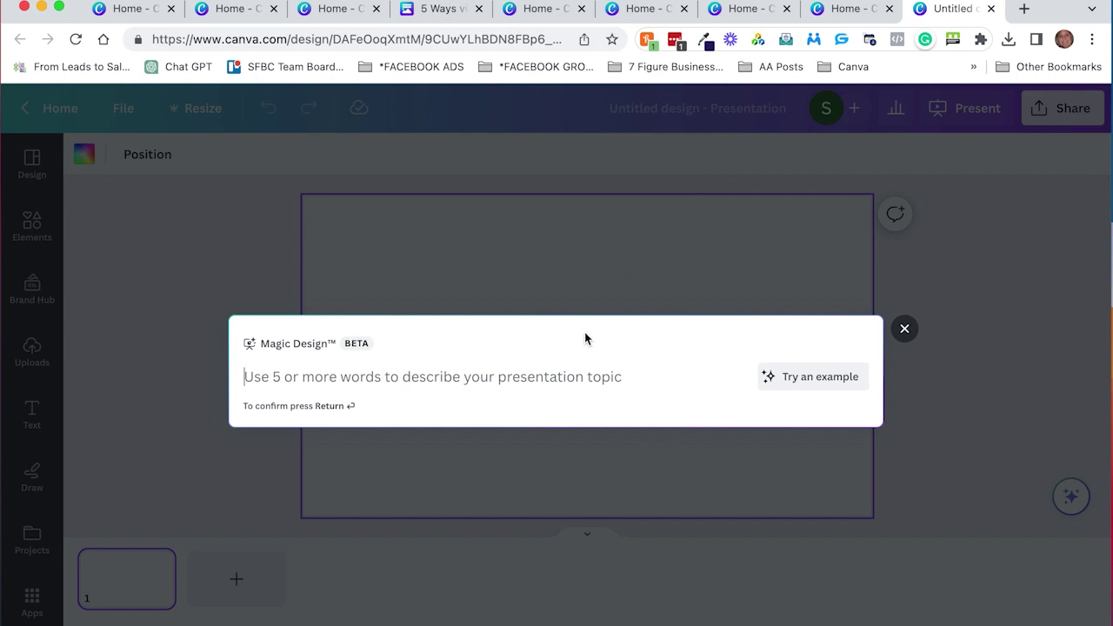
type("5 ways video mark")
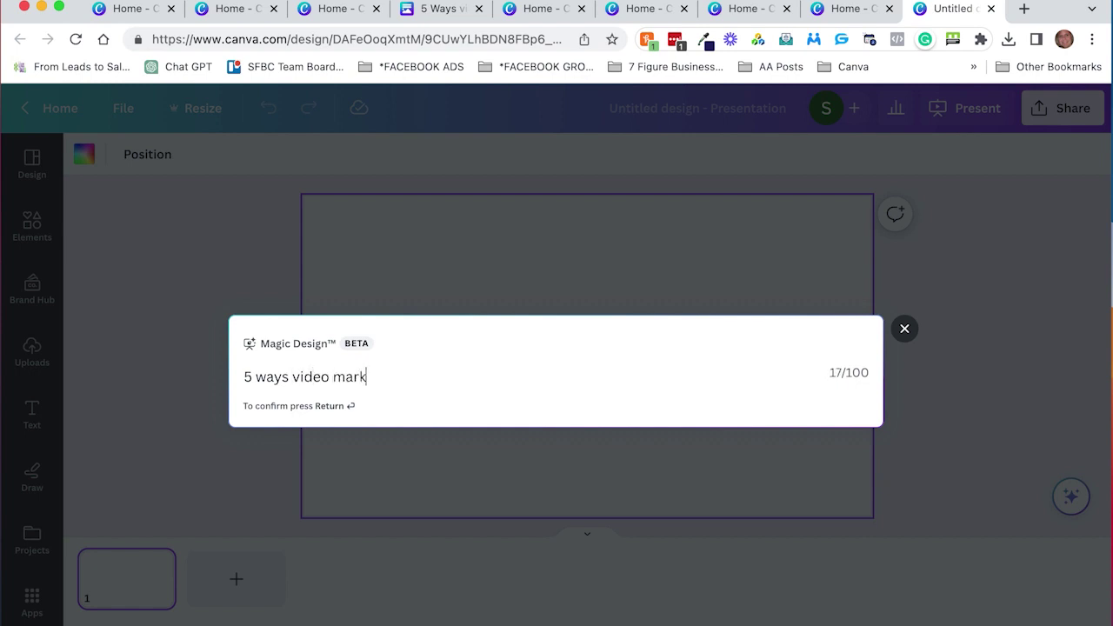
type("ting")
key("BackSpace")
type("g")
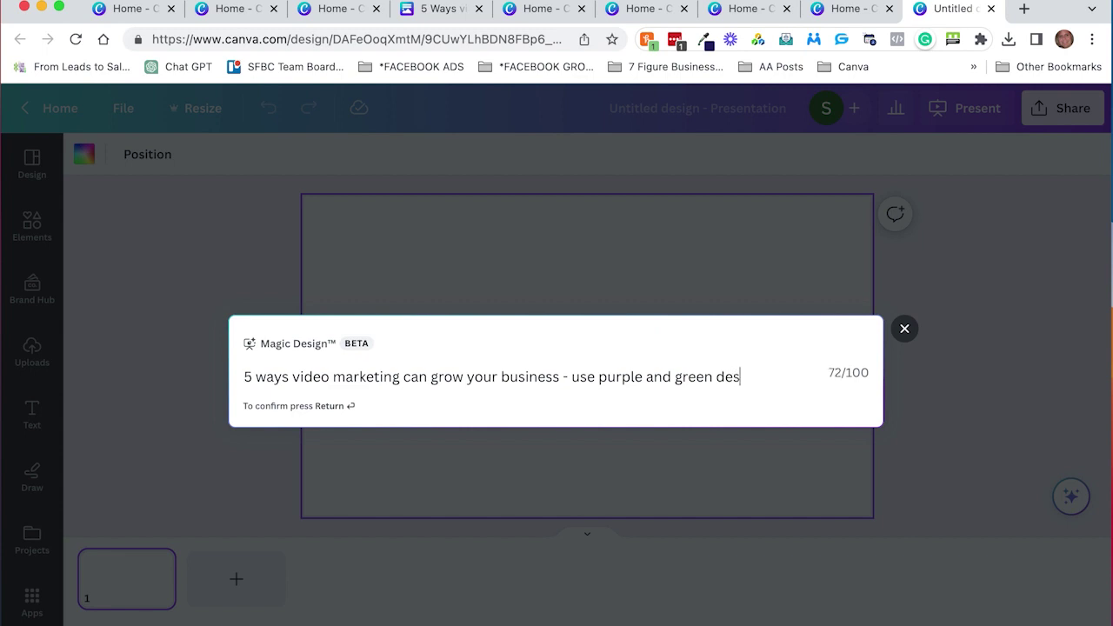
type("elements")
key("Return")
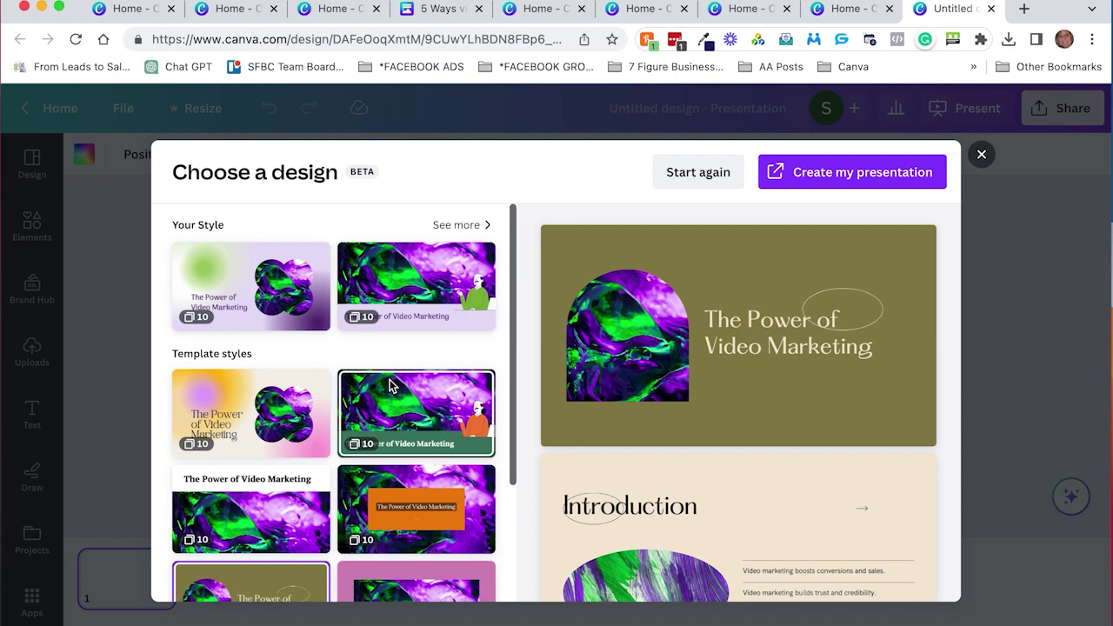
Compare the pink, yellow, white-header, orange and olive styles, then choose the lavender purple-and-green style
scroll(389, 379, "down", 3)
scroll(390, 379, "down", 1)
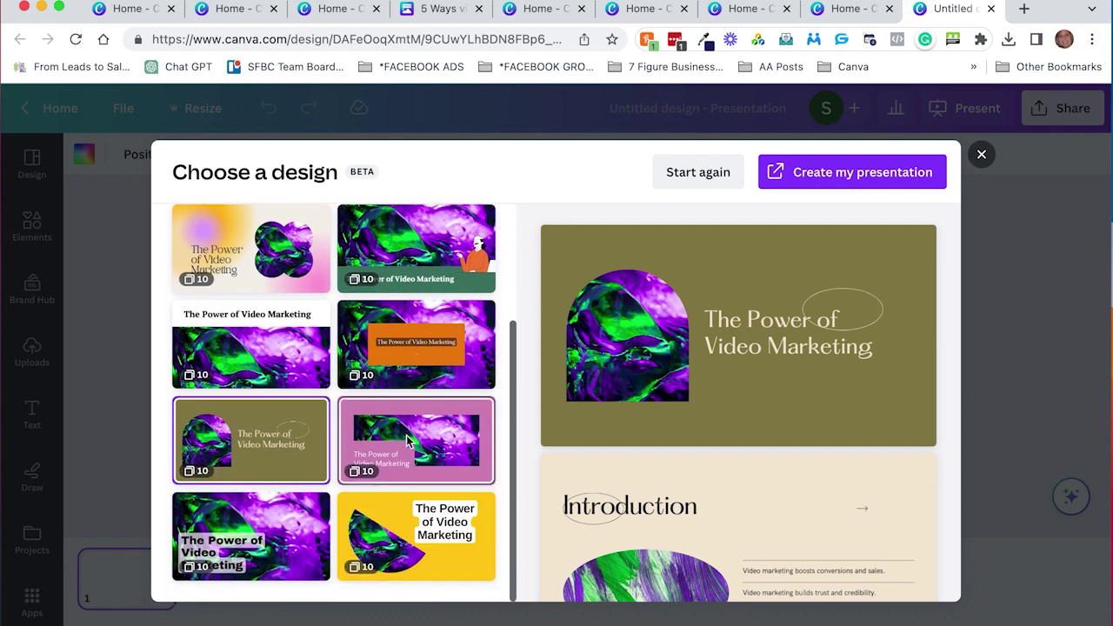
left_click(408, 440)
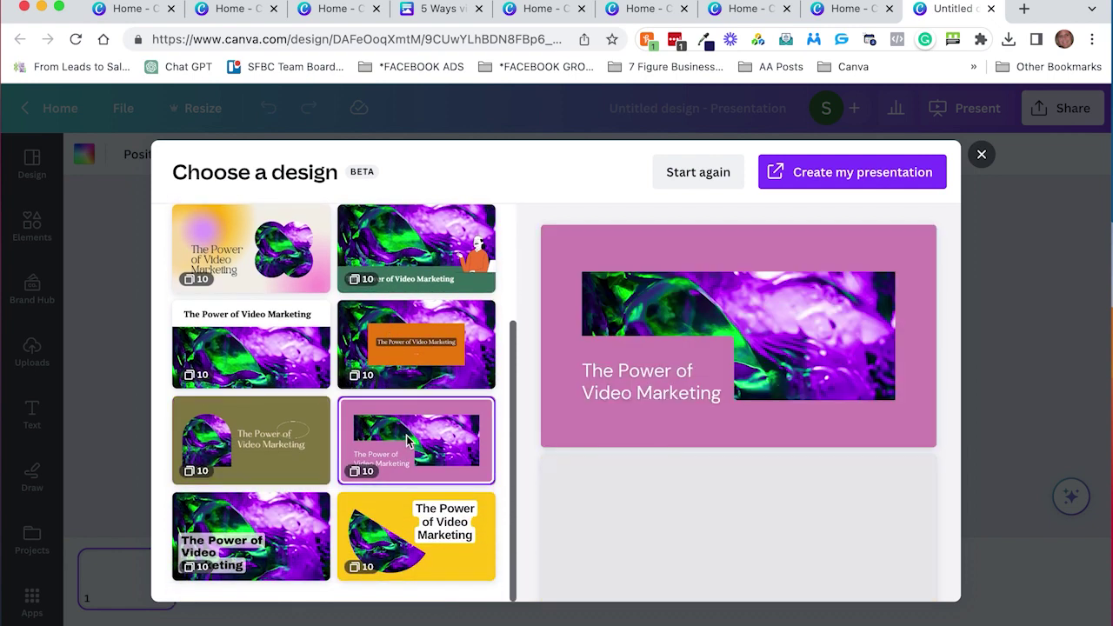
left_click(396, 514)
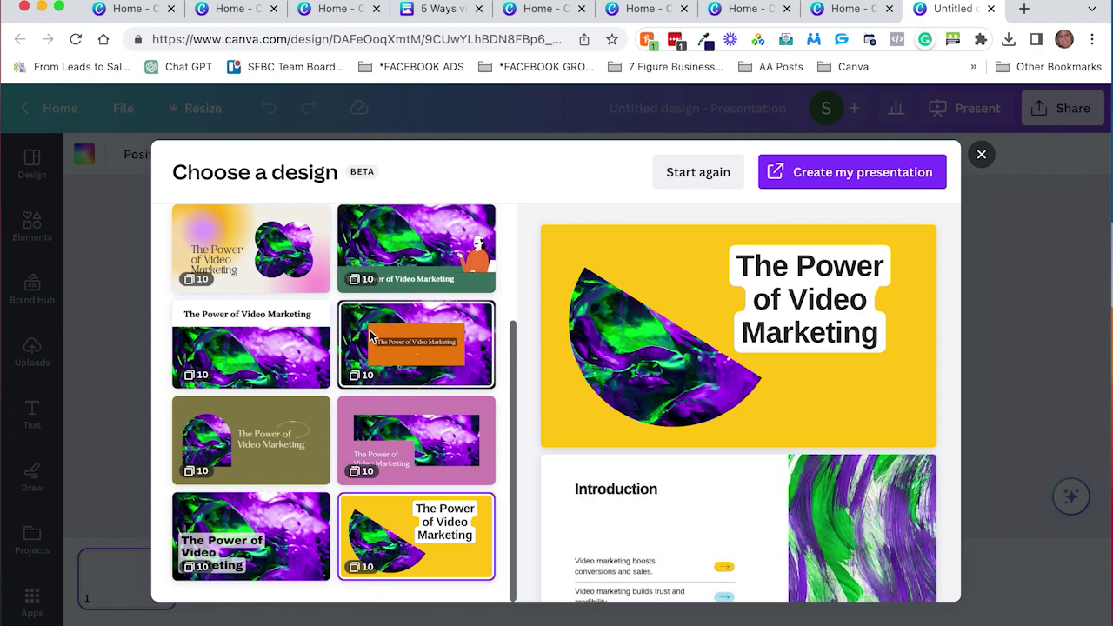
left_click(267, 367)
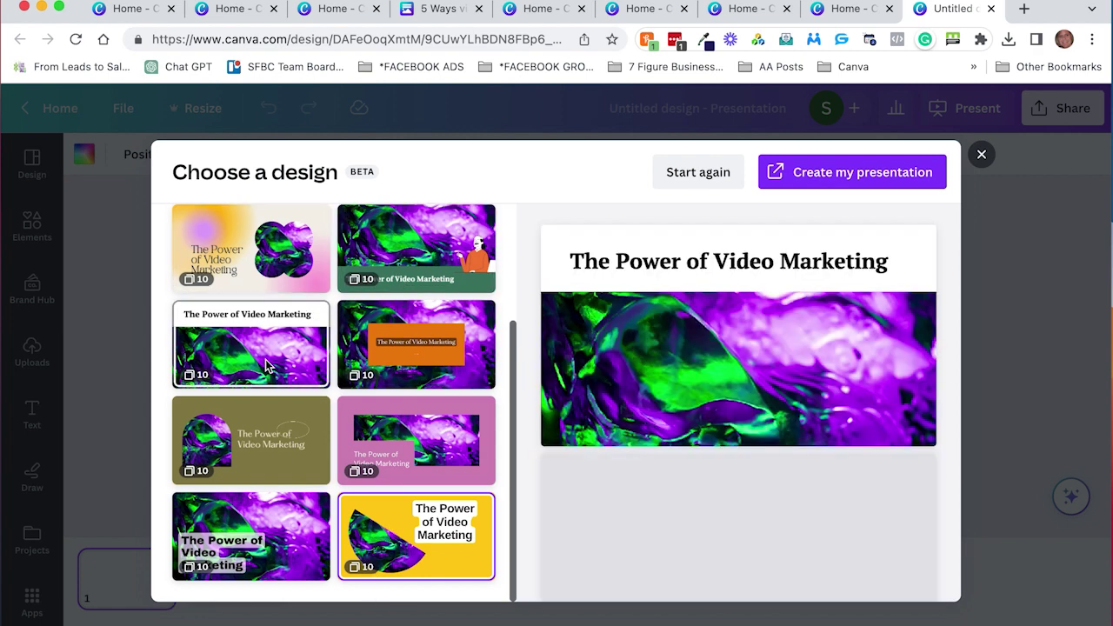
left_click(410, 346)
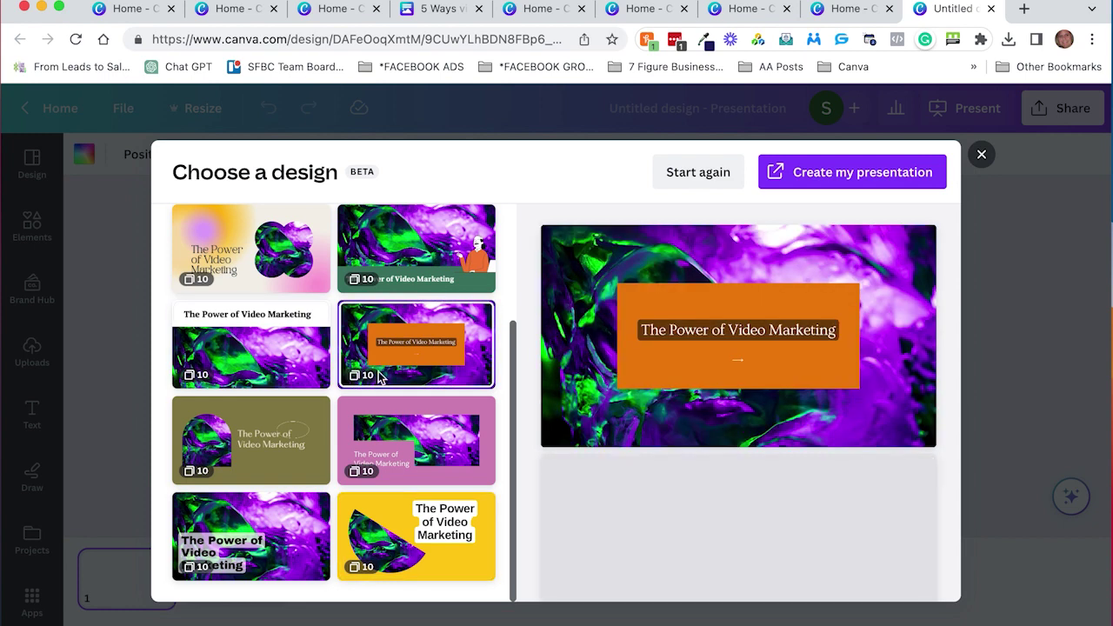
left_click(261, 453)
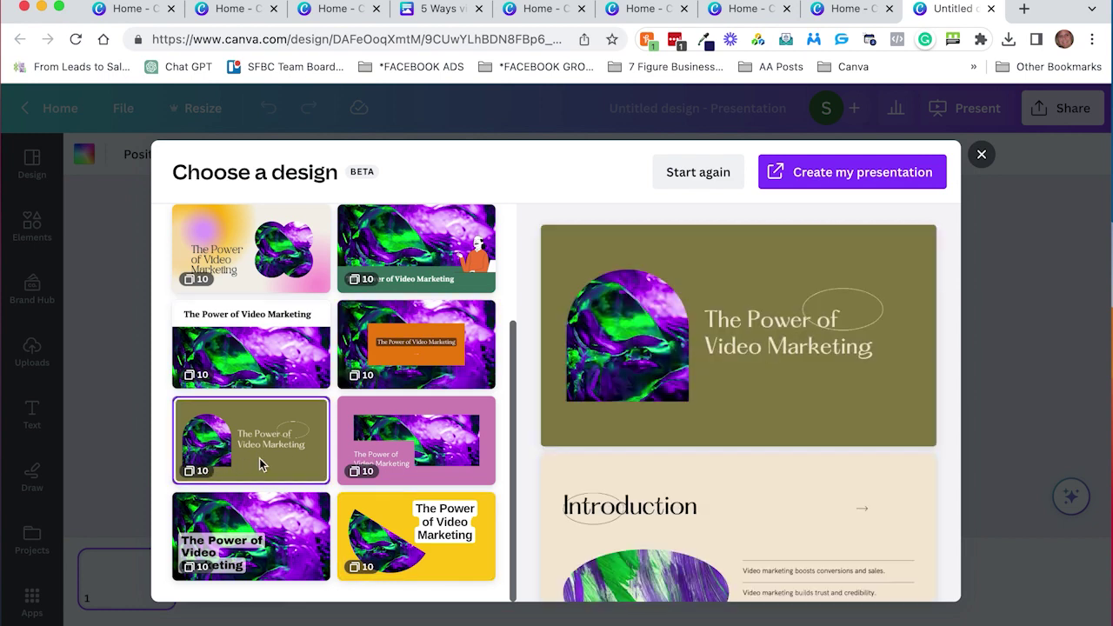
scroll(260, 465, "up", 4)
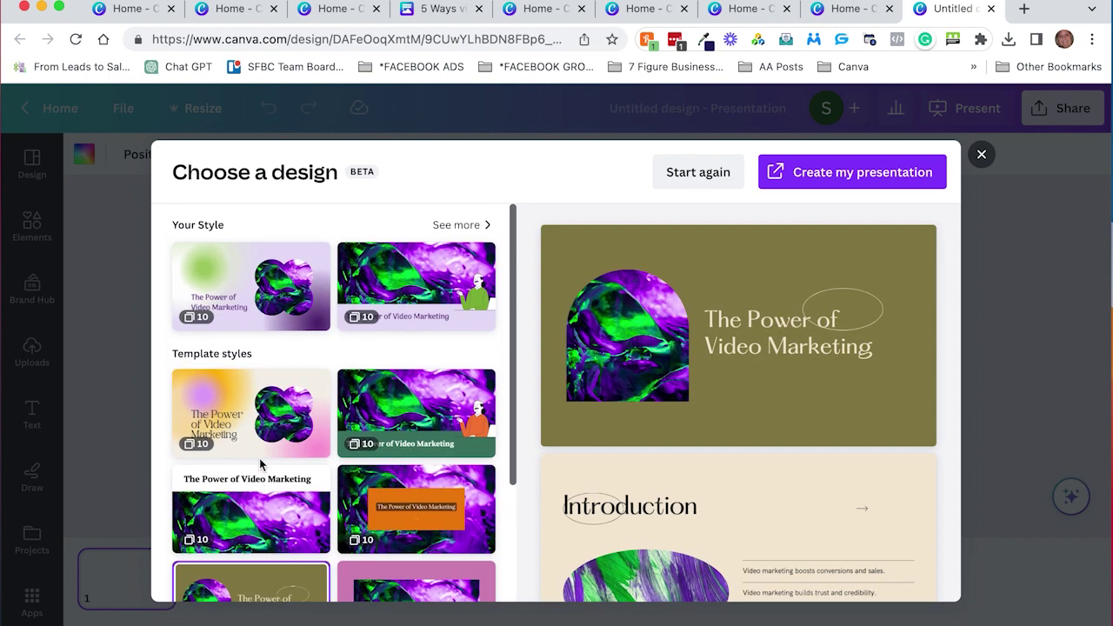
left_click(257, 302)
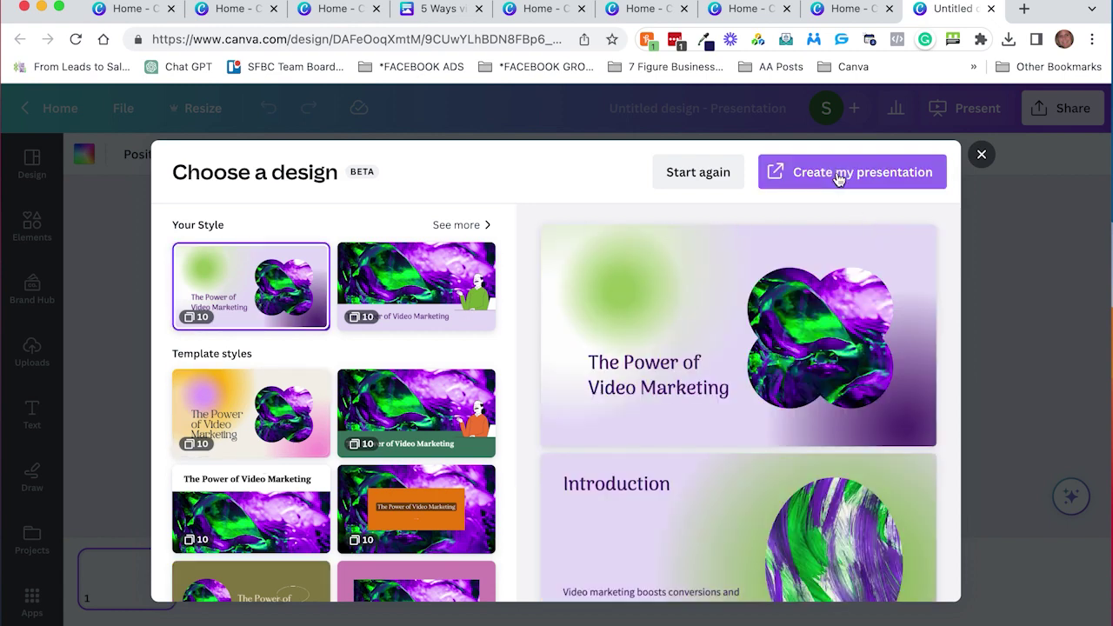
Create the 10-slide presentation and review the title, Introduction, slide 3 and Benefits slides
left_click(838, 177)
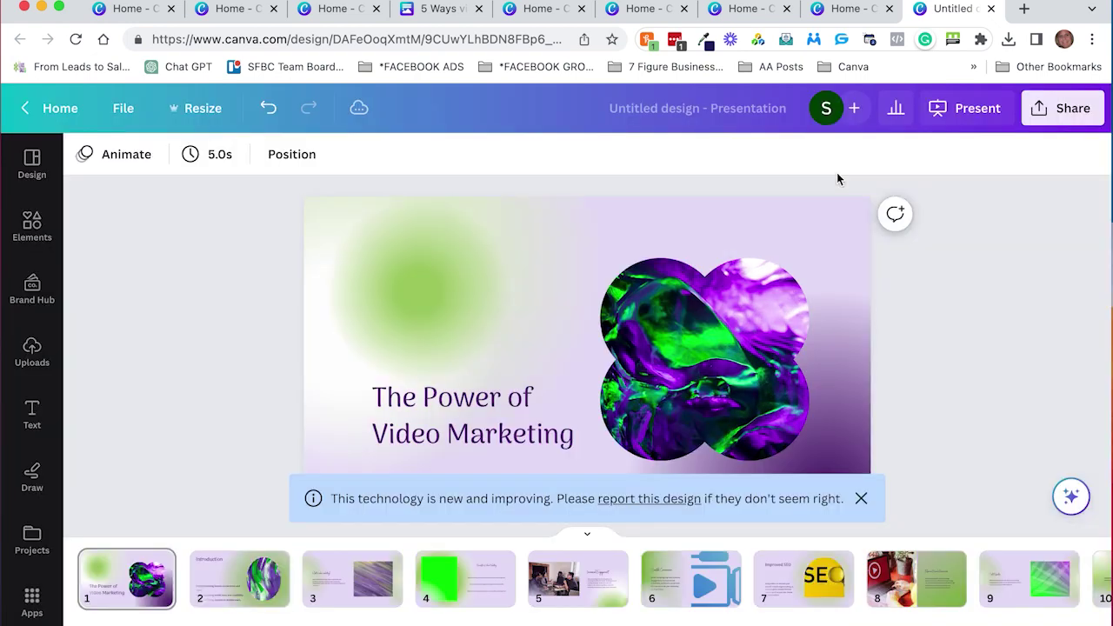
left_click(226, 585)
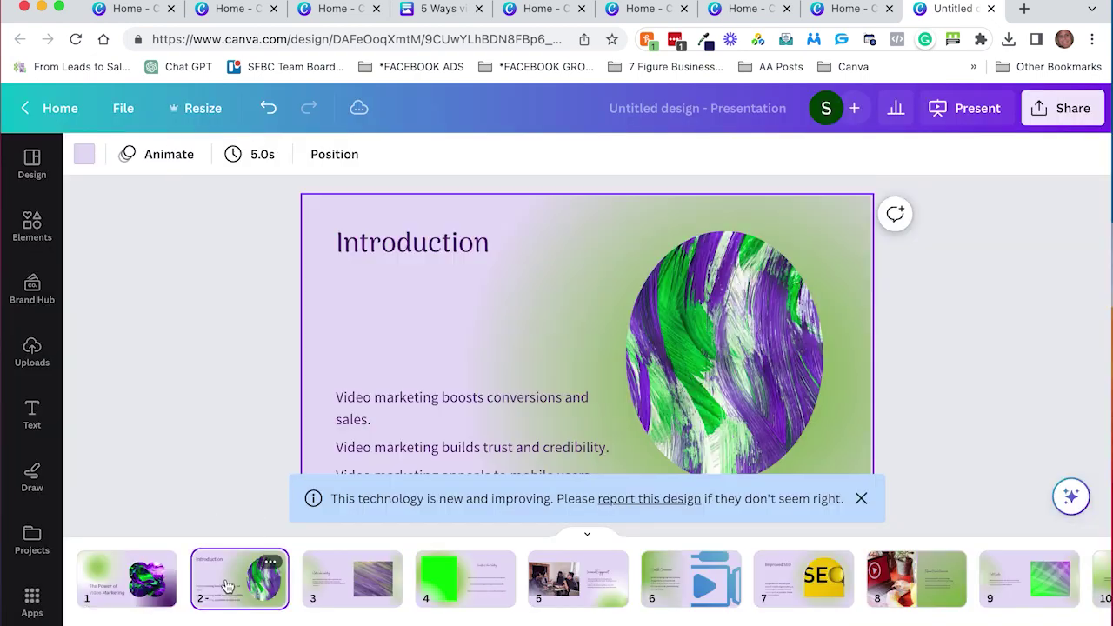
mouse_move(352, 580)
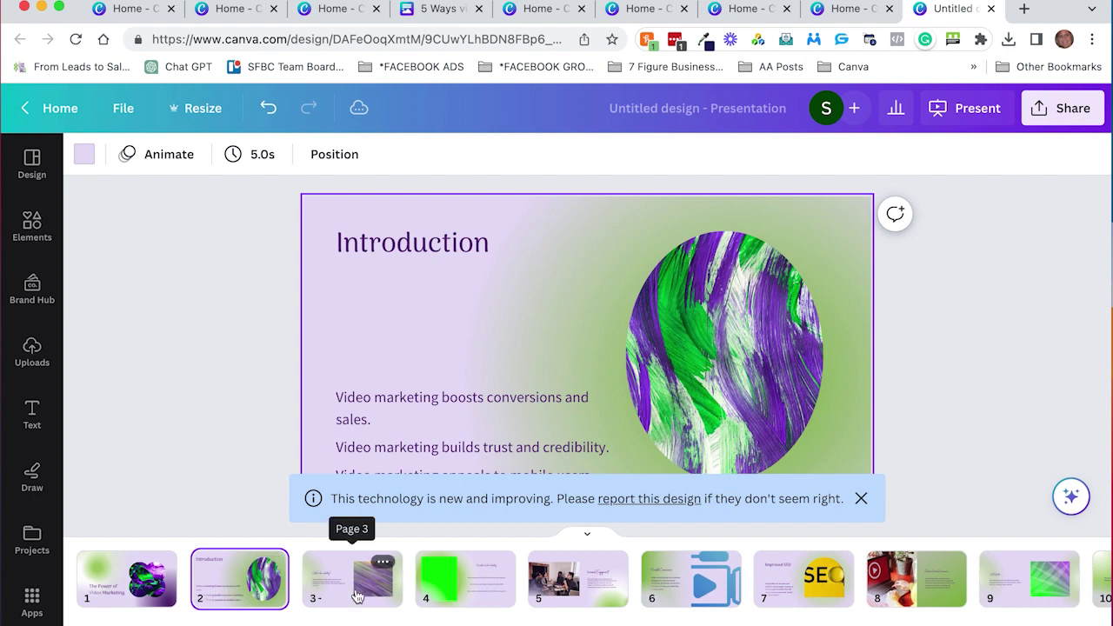
left_click(356, 596)
left_click(470, 588)
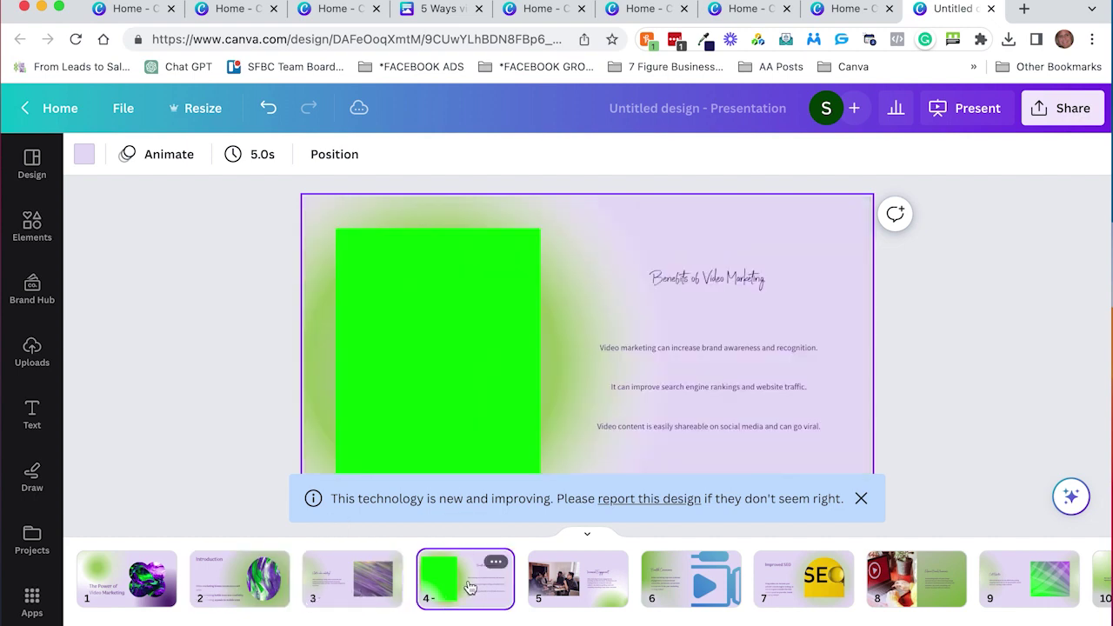
left_click(698, 372)
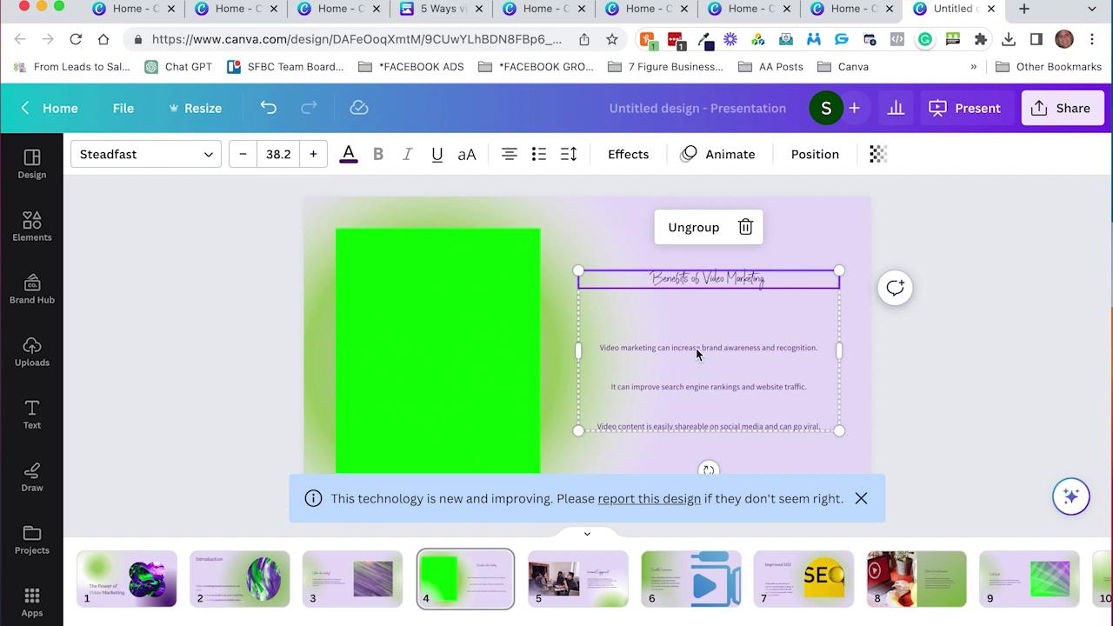
left_click(696, 348)
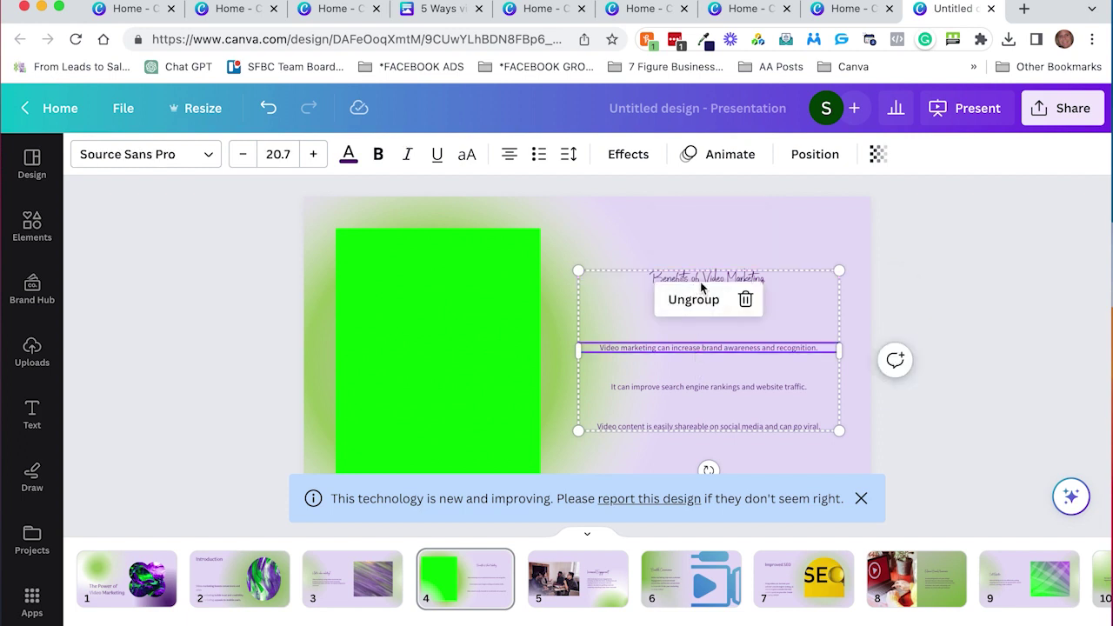
left_click(936, 231)
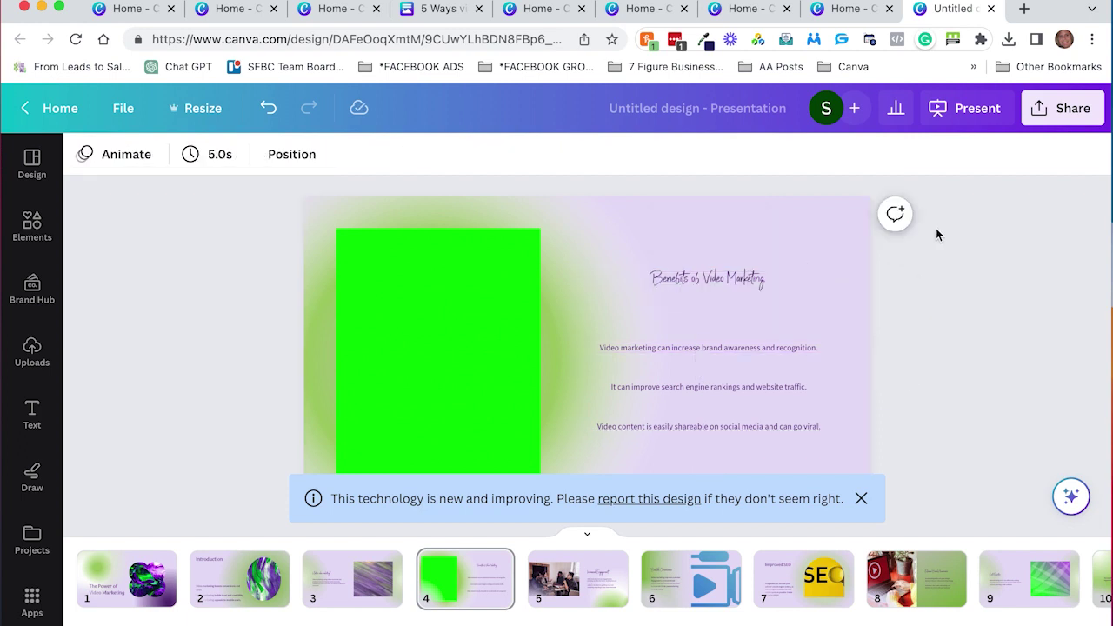
left_click(862, 499)
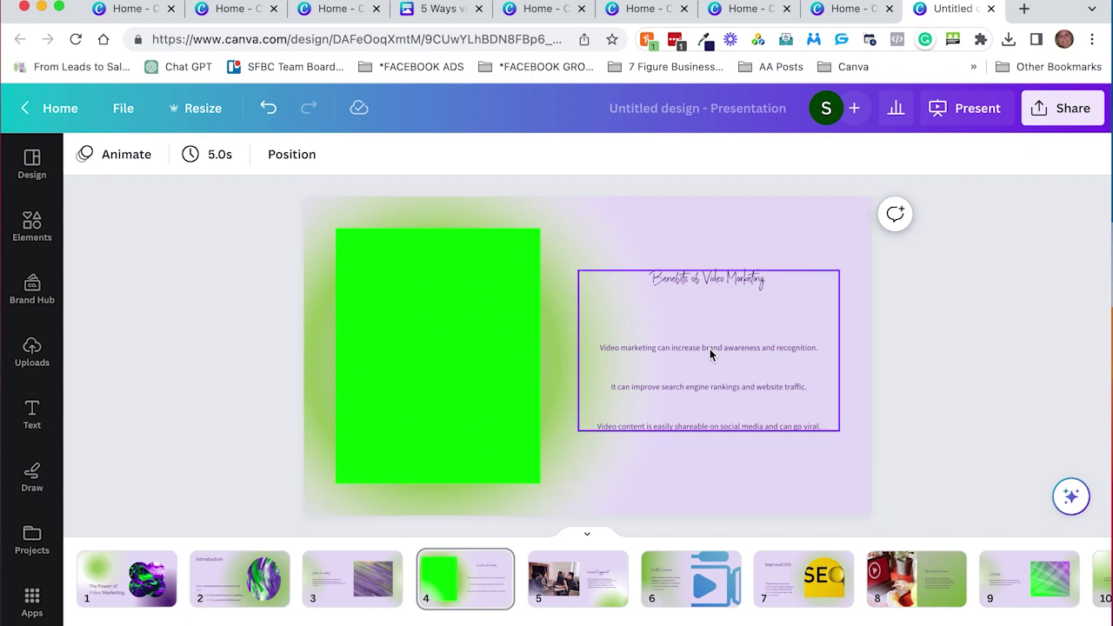
Review slides 5–10 and set the closing message on slide 10 to font size 48
left_click(578, 578)
left_click(706, 592)
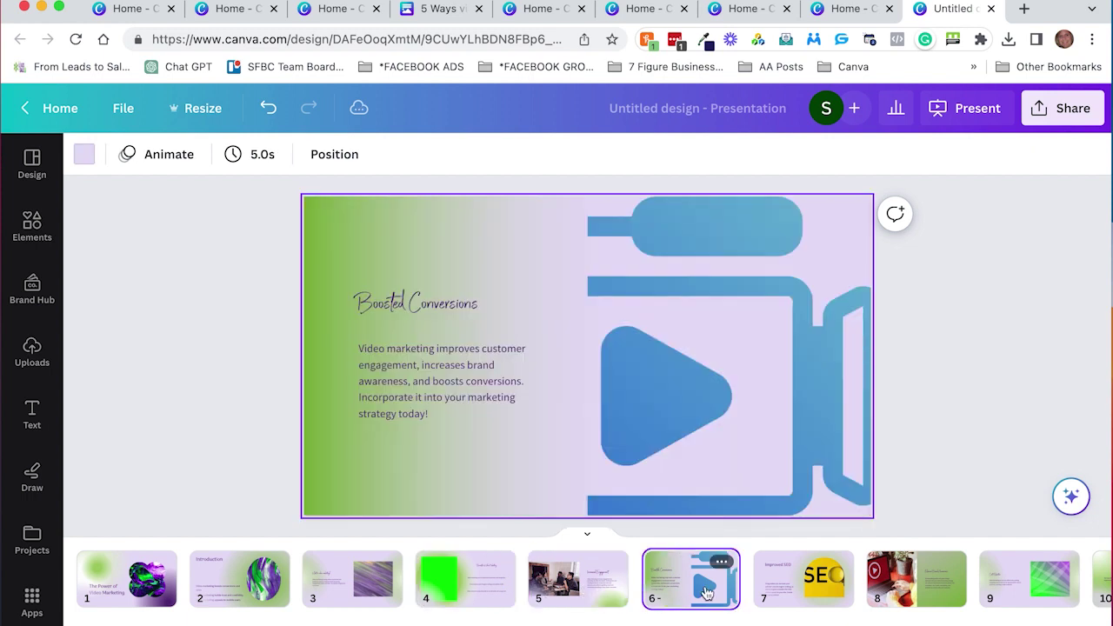
left_click(811, 595)
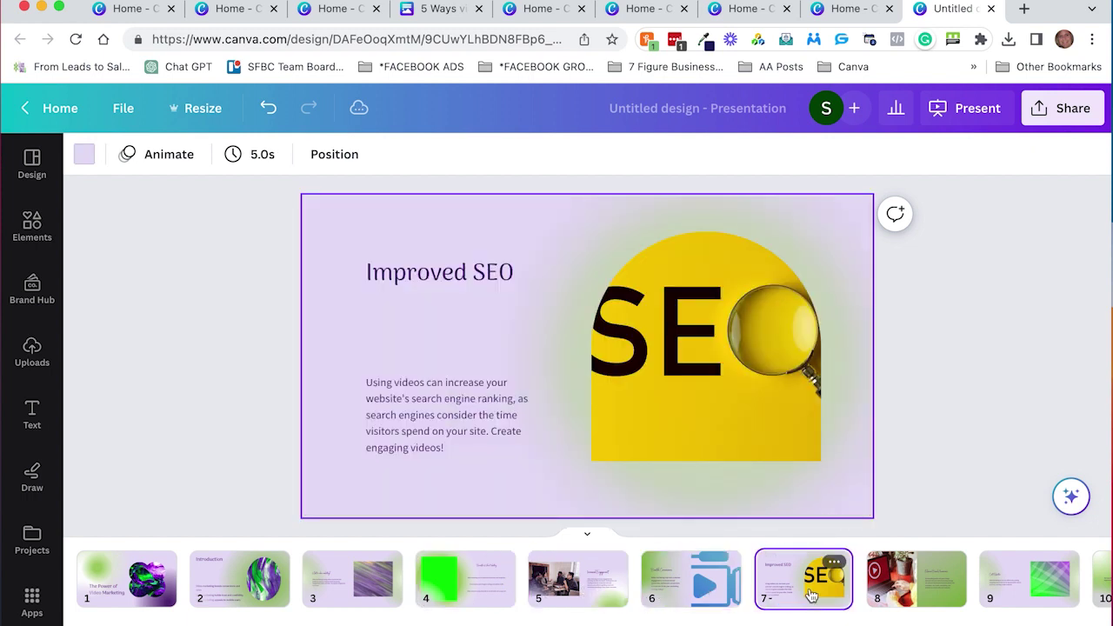
left_click(909, 591)
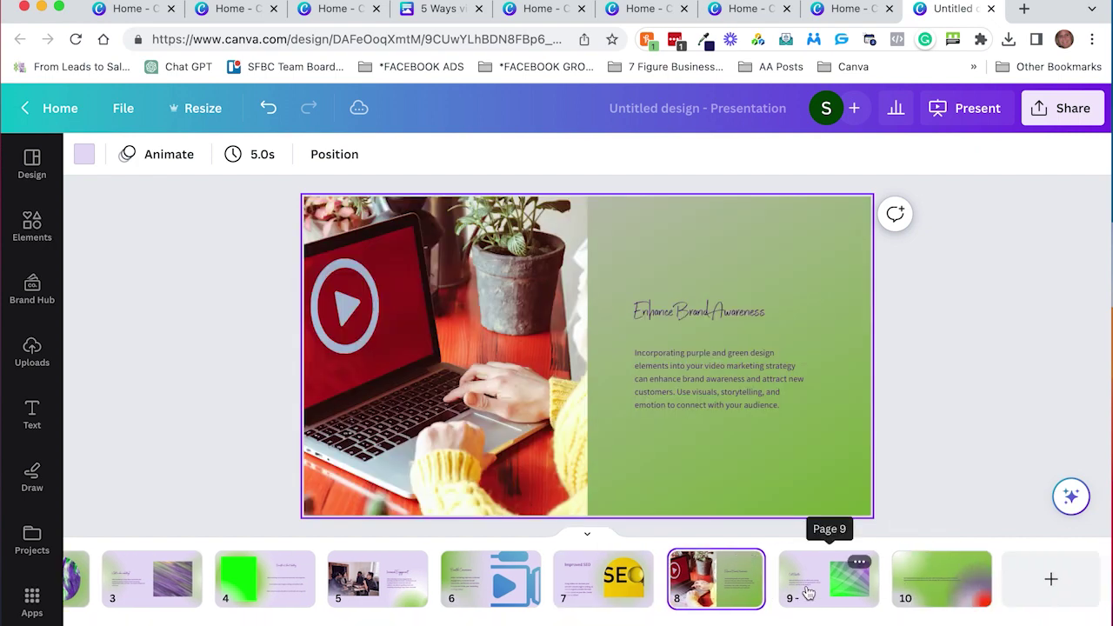
left_click(808, 592)
left_click(941, 578)
left_click(532, 366)
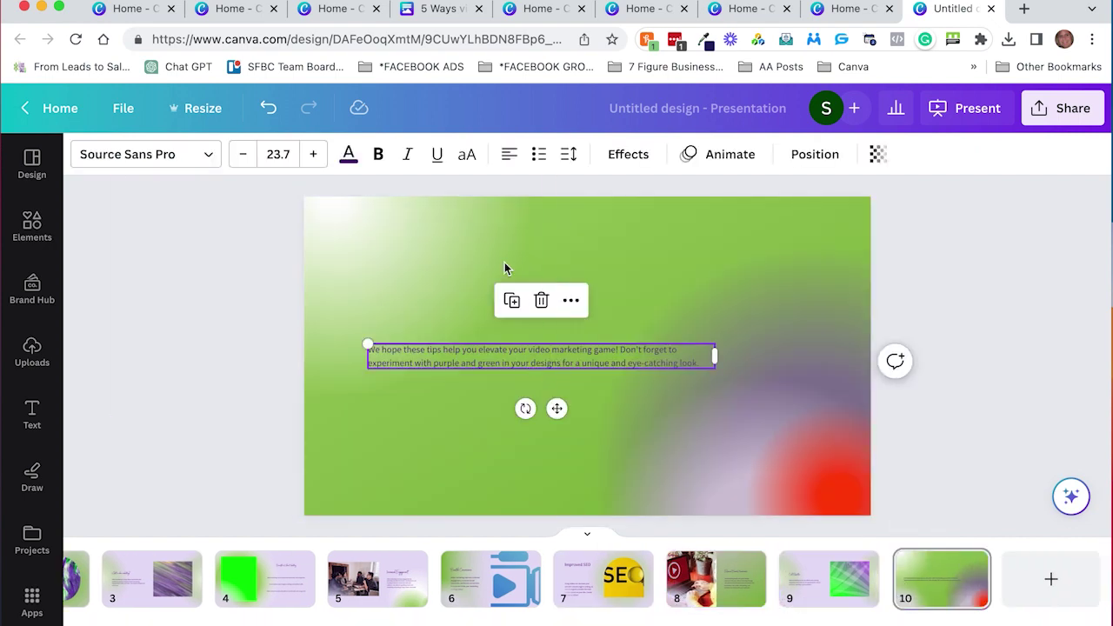
left_click(278, 154)
left_click(277, 469)
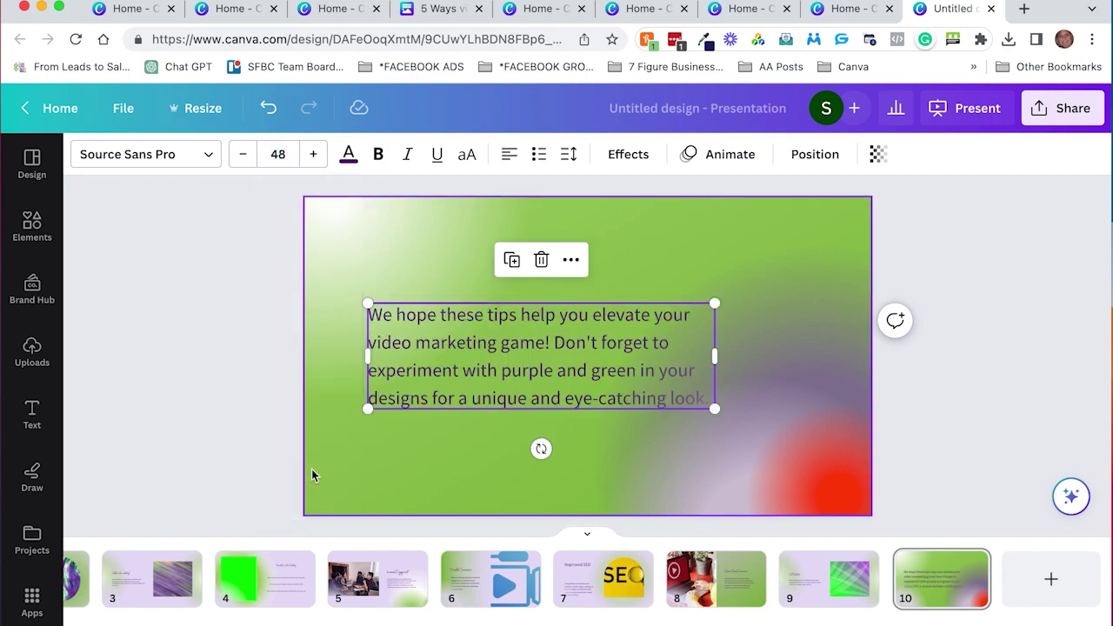
left_click(934, 330)
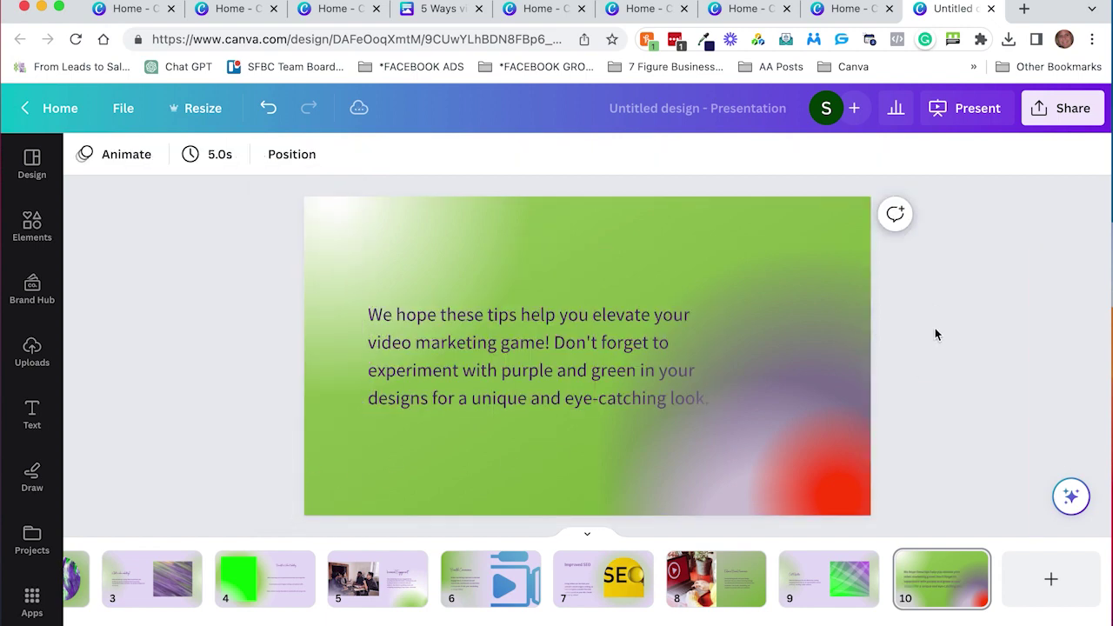
Return through slides 9 and 6 back to the Introduction slide
left_click(811, 592)
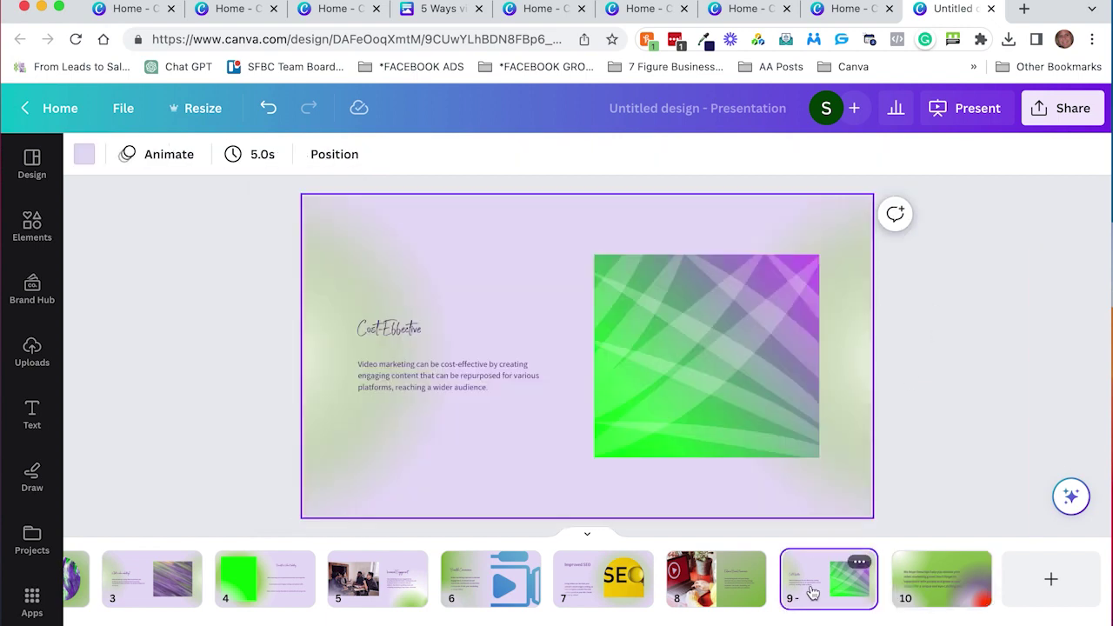
left_click(696, 592)
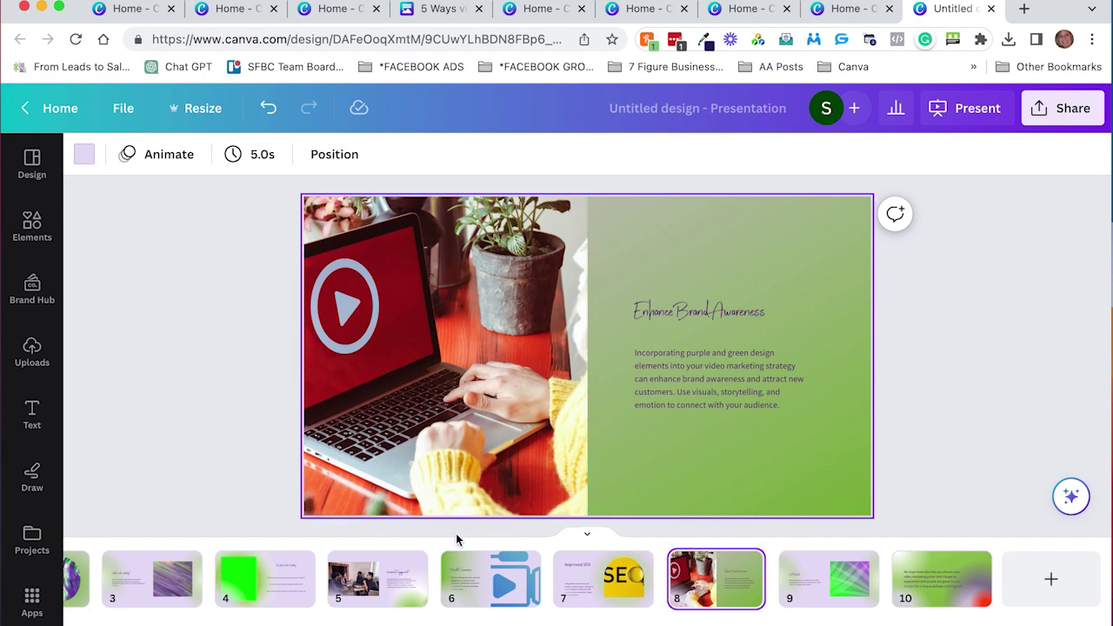
scroll(482, 578, "left", 3)
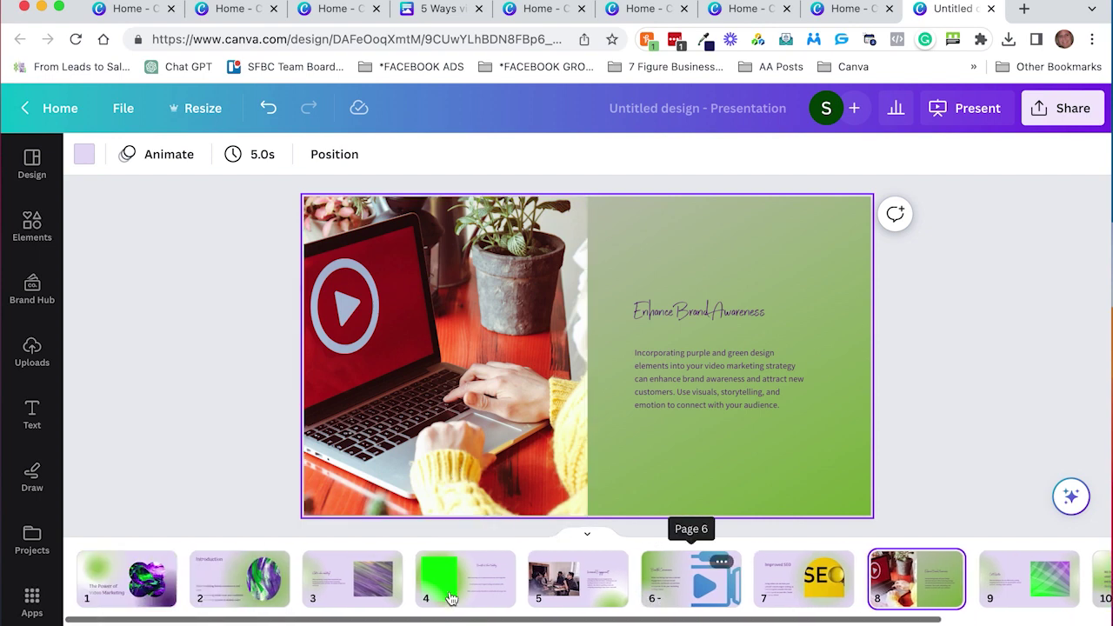
left_click(205, 589)
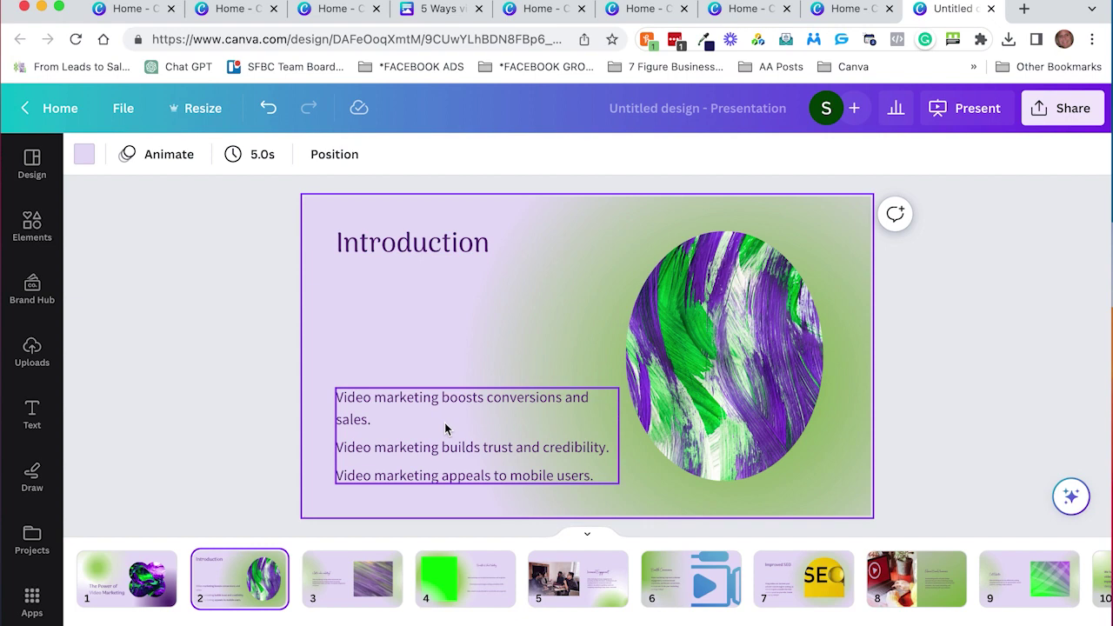
Replace the Introduction slide's oval image with the phone-and-coffee stock photo
key("Tab")
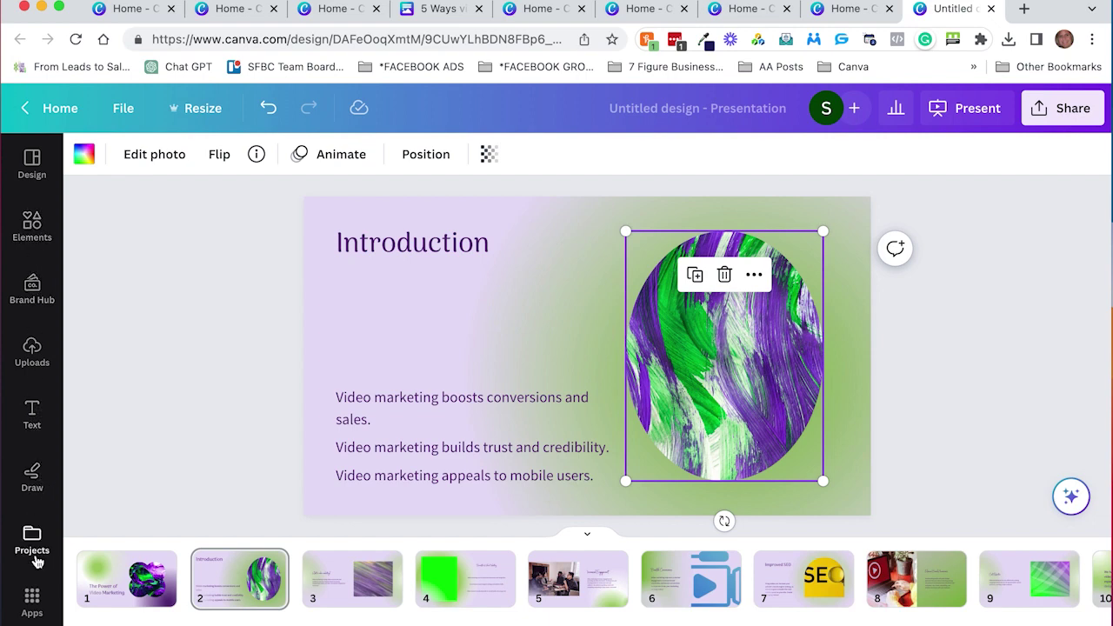
scroll(32, 534, "down", 3)
left_click(33, 462)
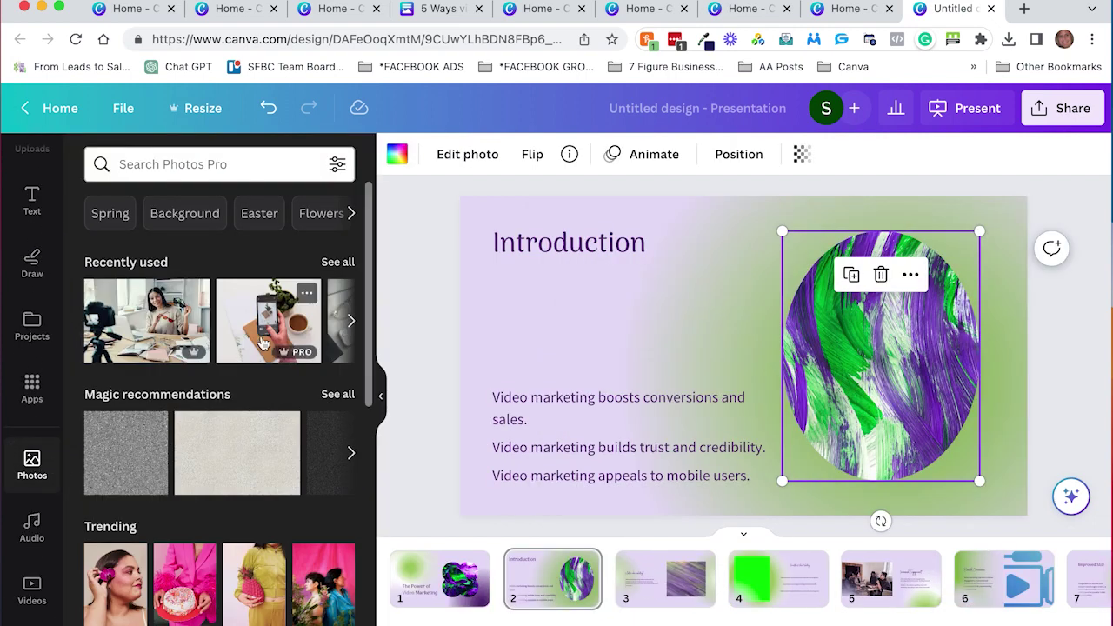
left_click(300, 291)
left_click_drag(822, 329, 895, 326)
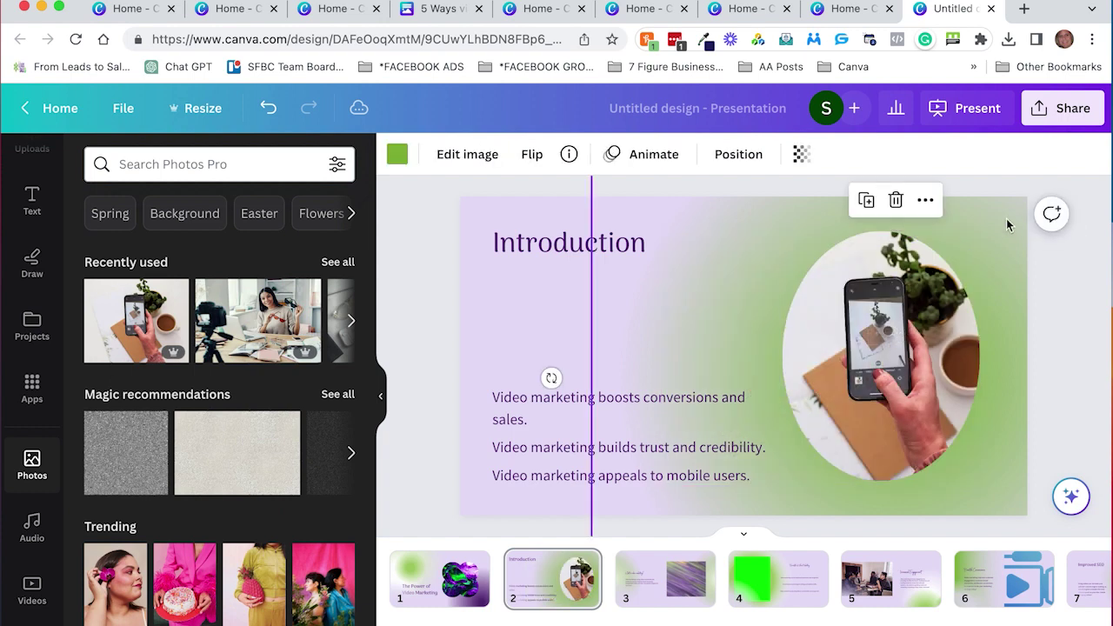
Move the title 'The Power of Video Marketing' higher on slide 1
left_click(439, 578)
left_click(595, 414)
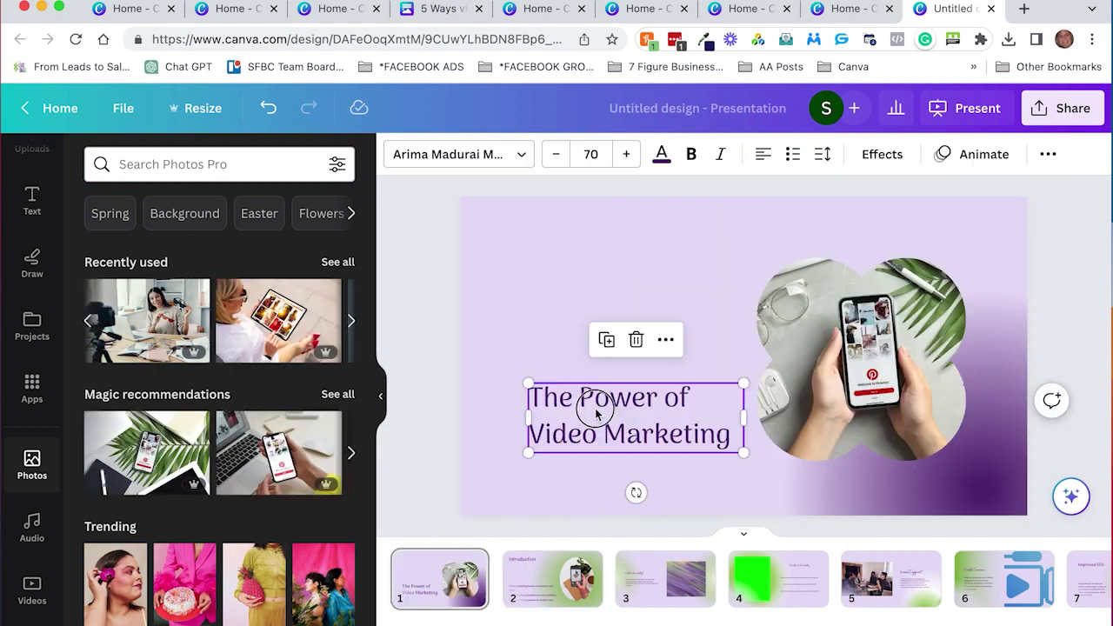
left_click_drag(596, 415, 589, 346)
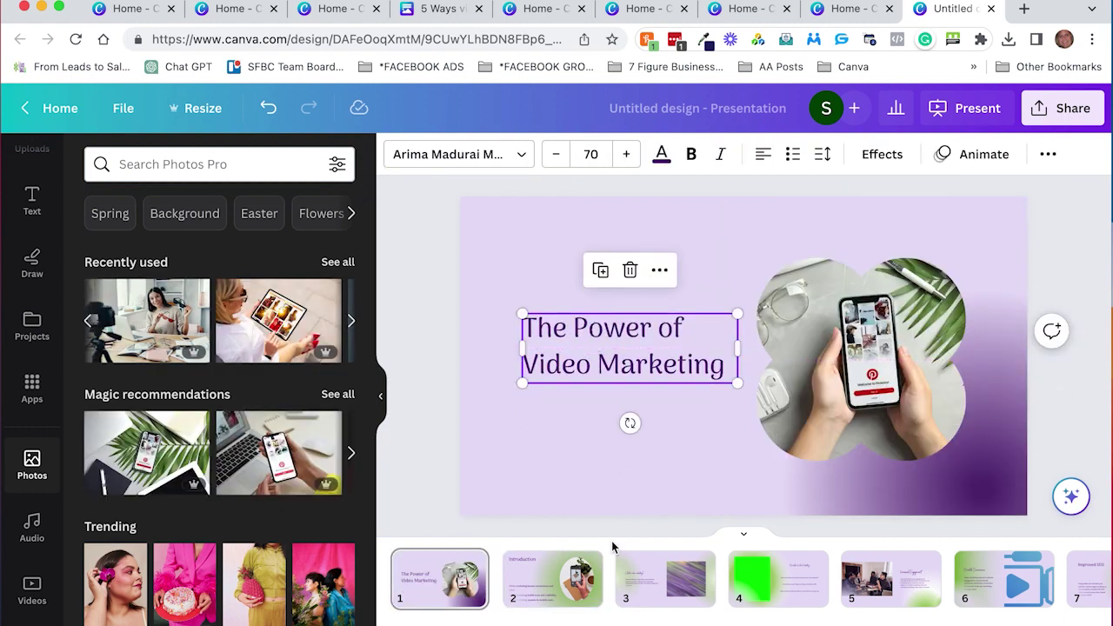
left_click(563, 565)
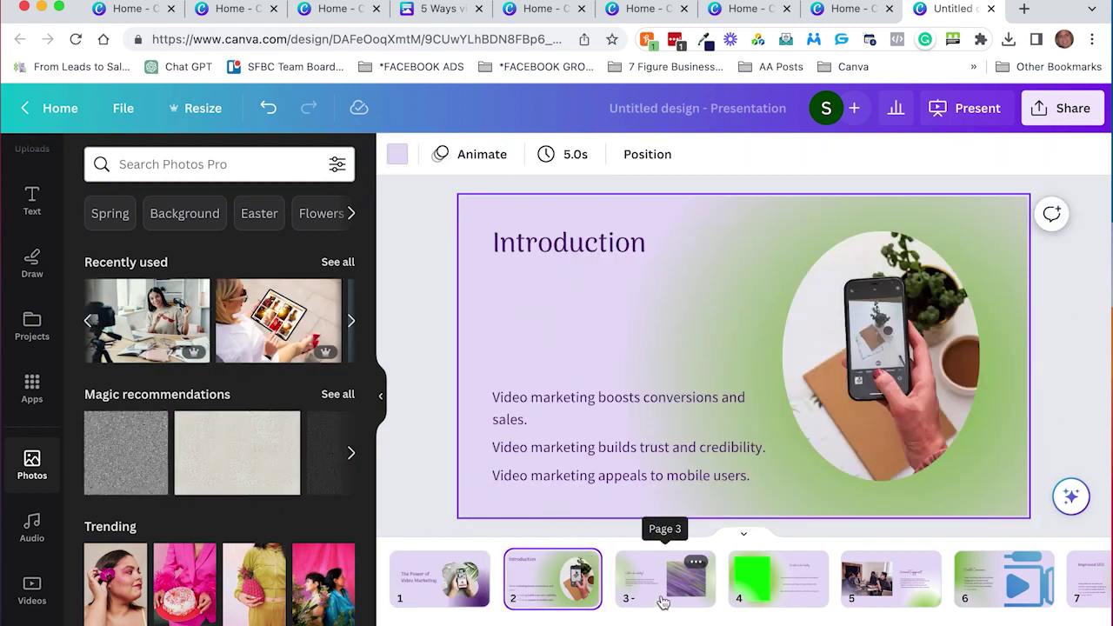
On slide 3, enlarge the text group and make the camera photo frame wider and shorter
left_click(662, 599)
left_click(651, 315)
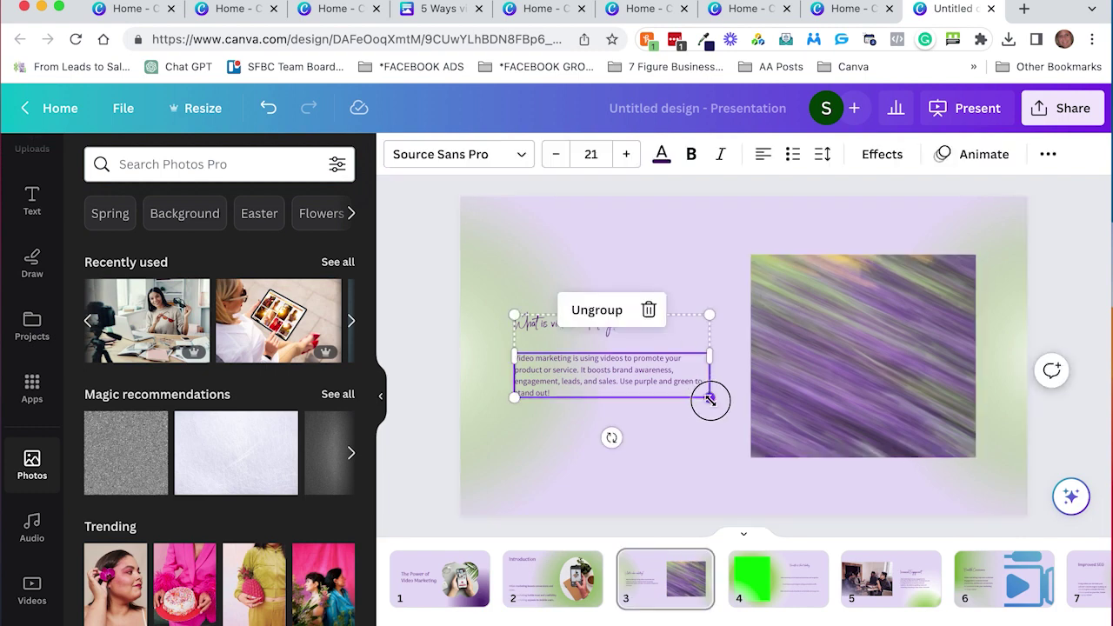
left_click_drag(722, 414, 790, 492)
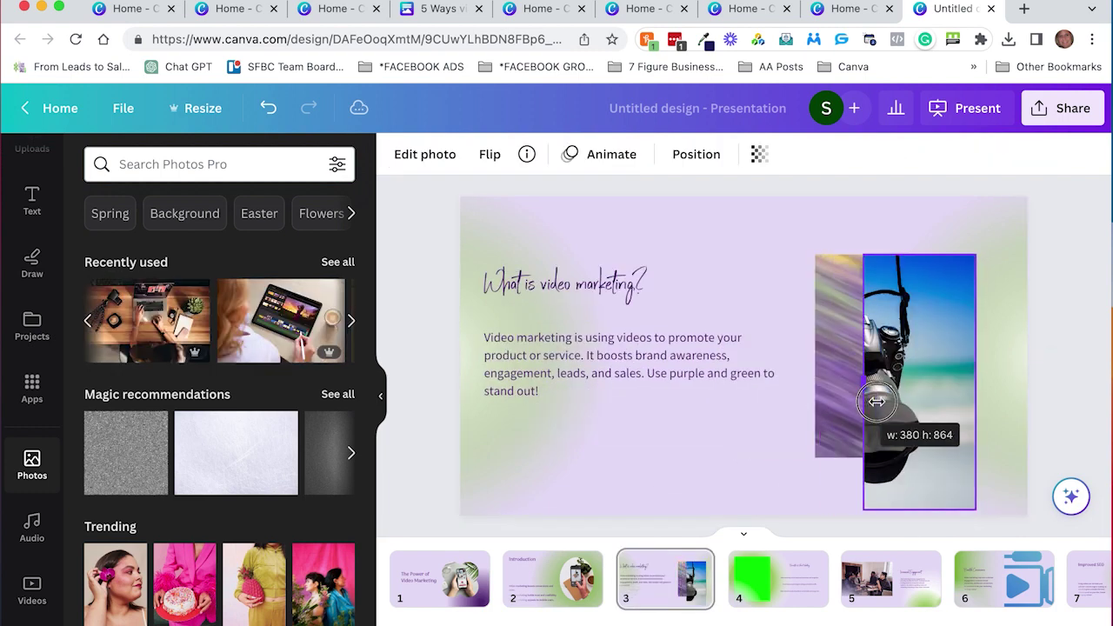
left_click_drag(877, 400, 815, 403)
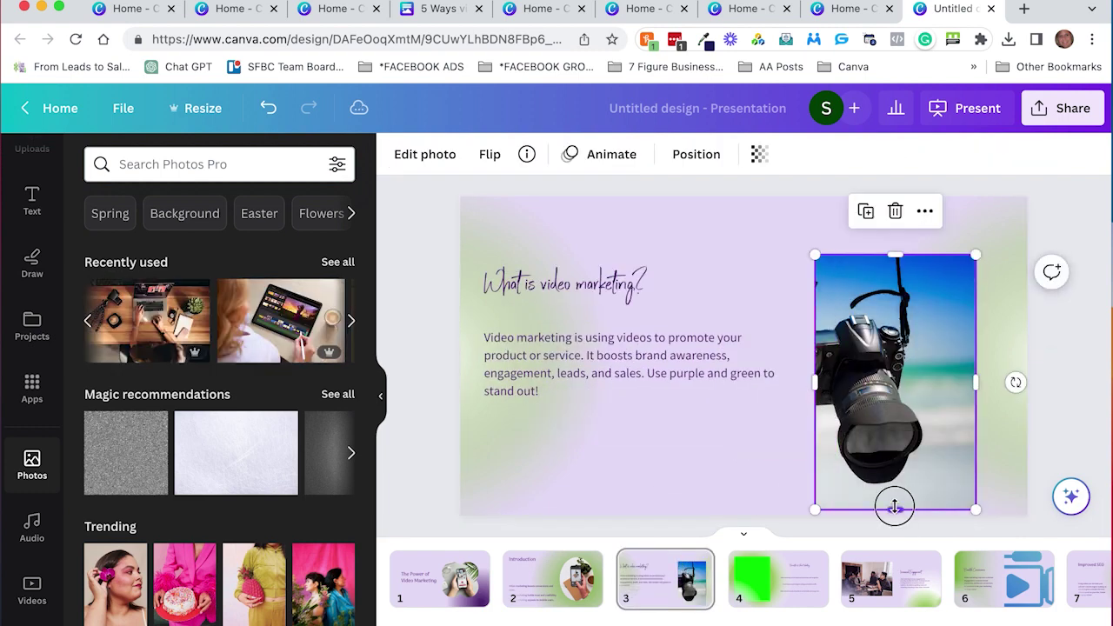
left_click_drag(895, 507, 894, 458)
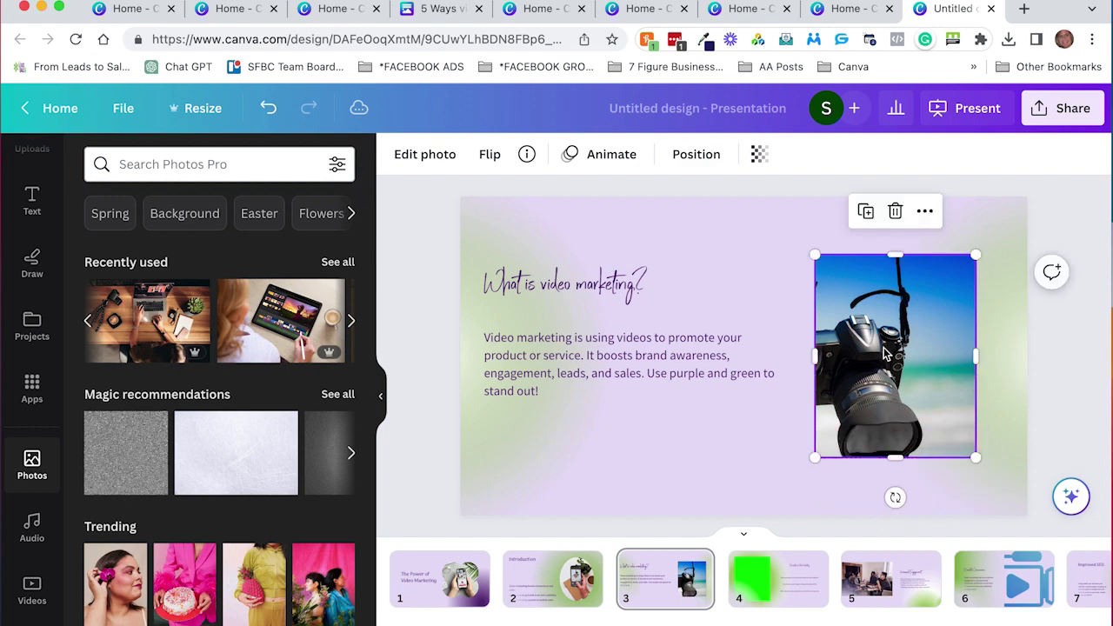
Recrop the camera photo, shrinking and repositioning it so the whole camera fits
double_click(884, 352)
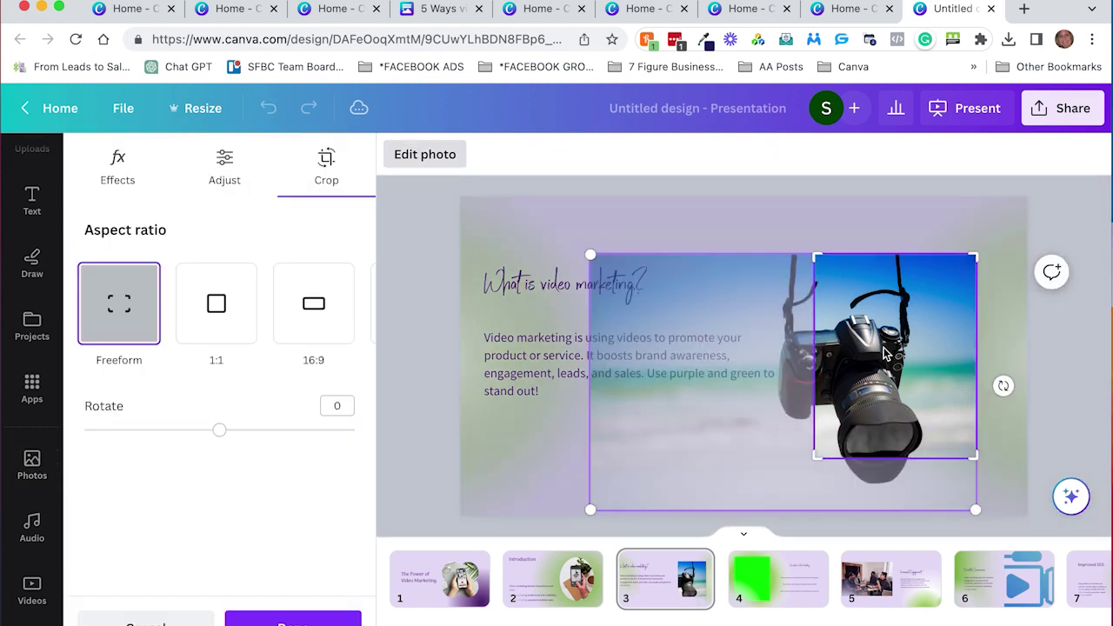
left_click_drag(588, 511, 669, 458)
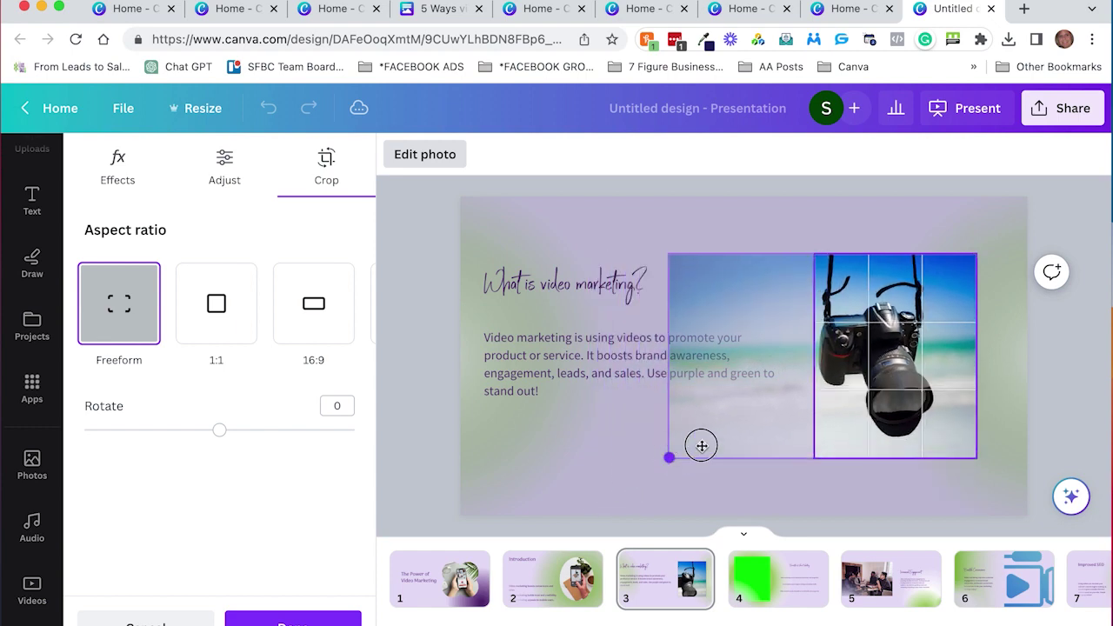
left_click(906, 492)
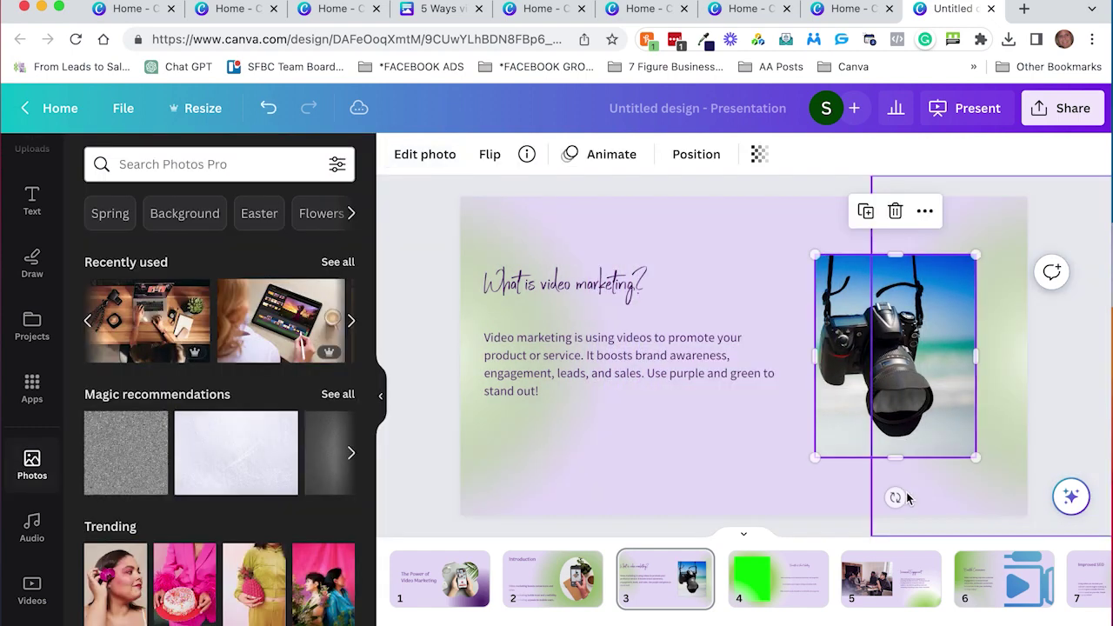
double_click(906, 375)
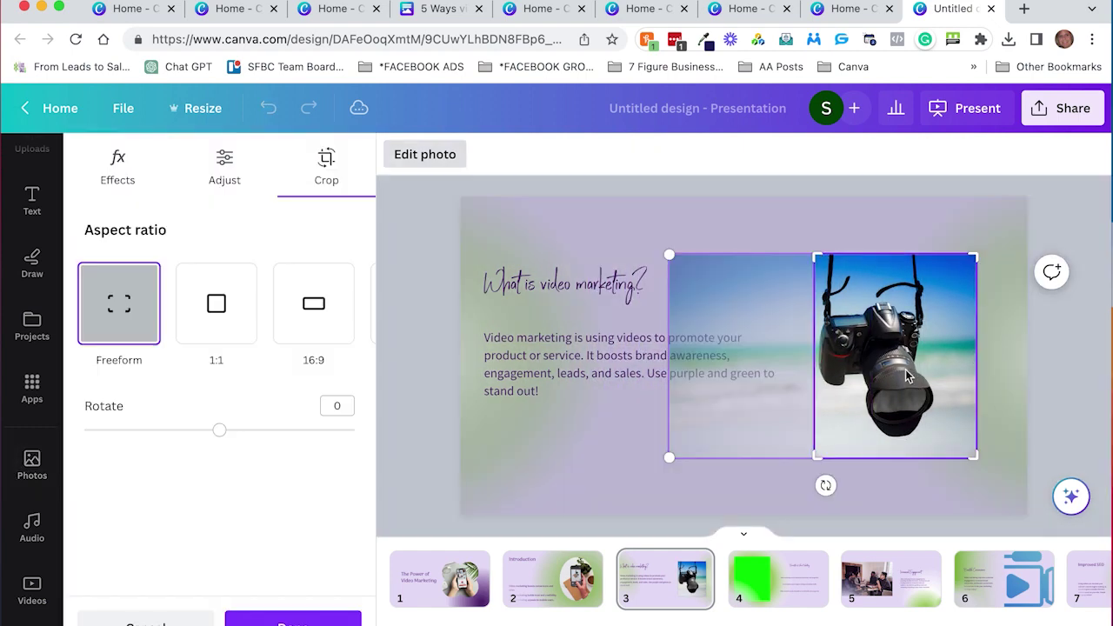
left_click_drag(906, 375, 931, 369)
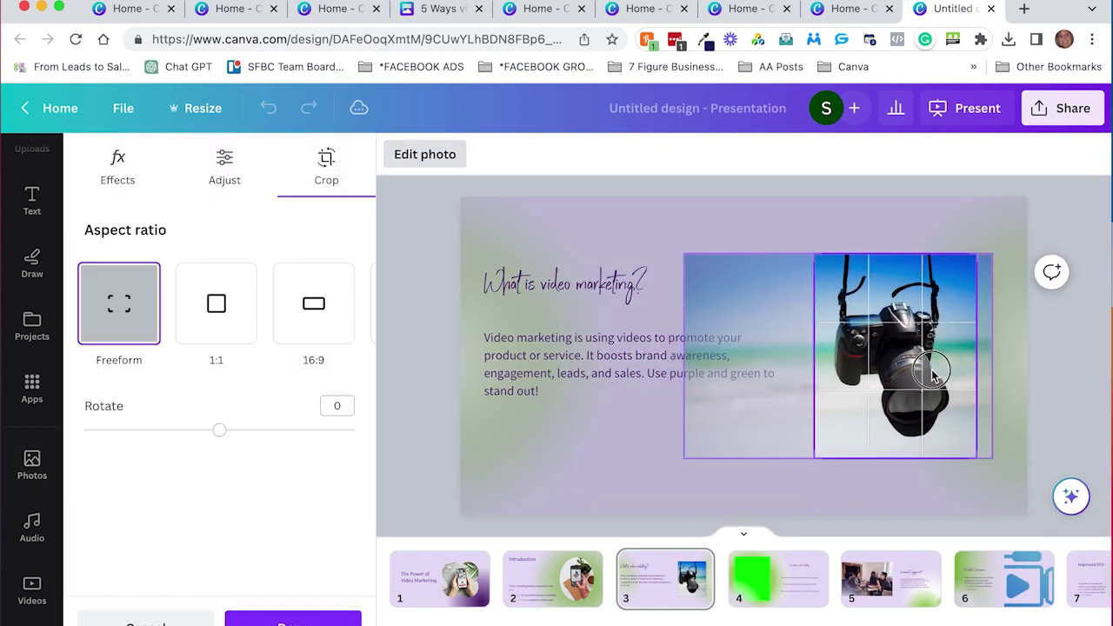
left_click(958, 480)
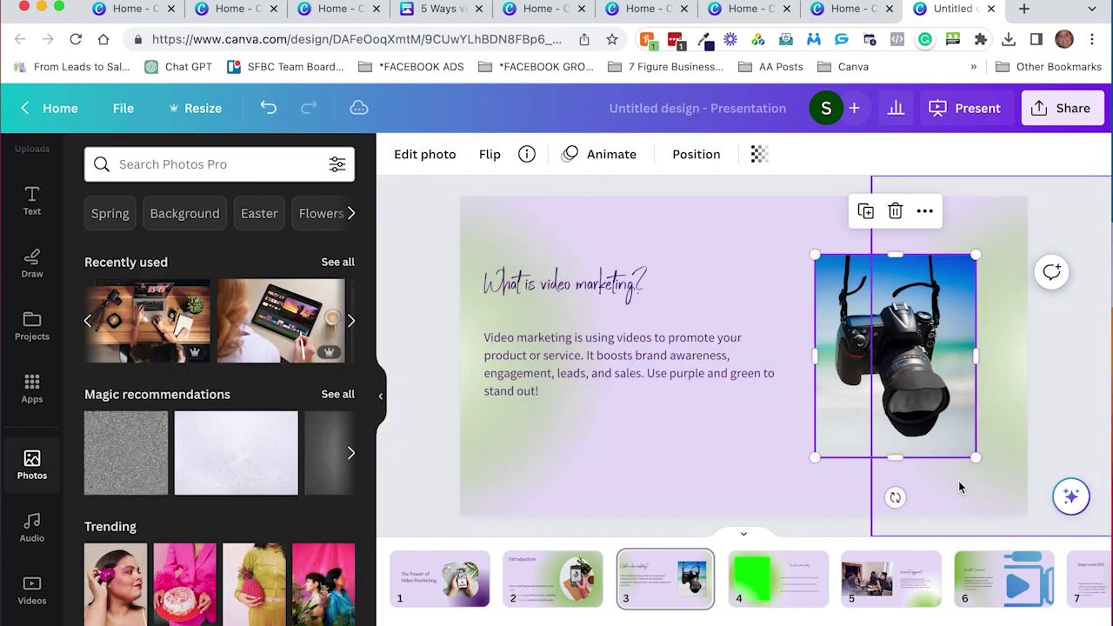
Replace slide 4's green placeholder with the recently used woman-with-tablet photo
left_click(765, 576)
left_click(558, 398)
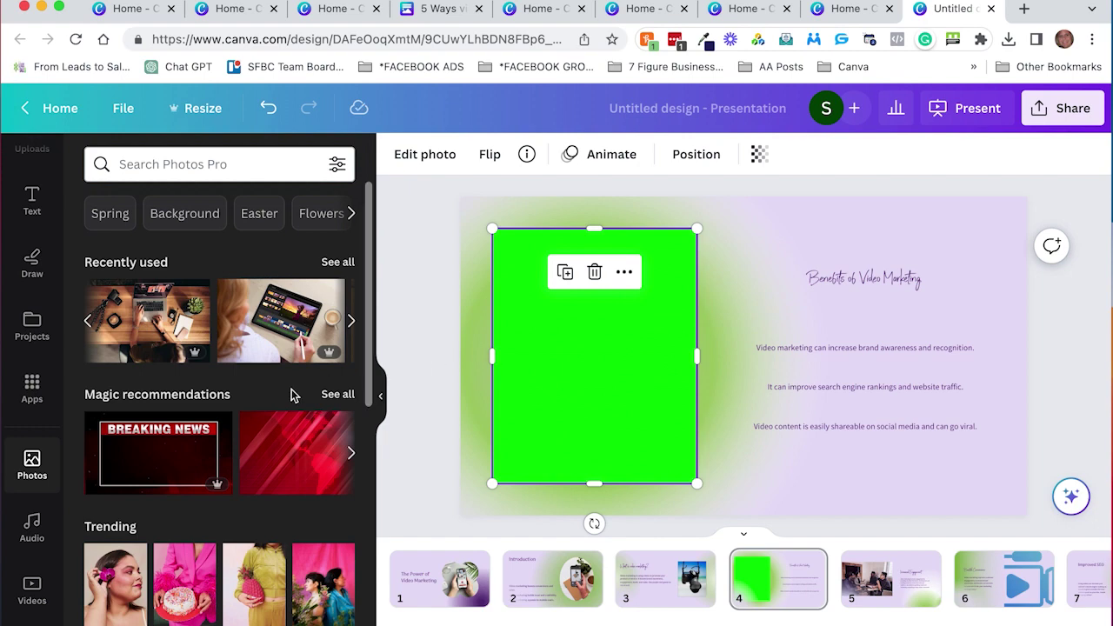
left_click(87, 320)
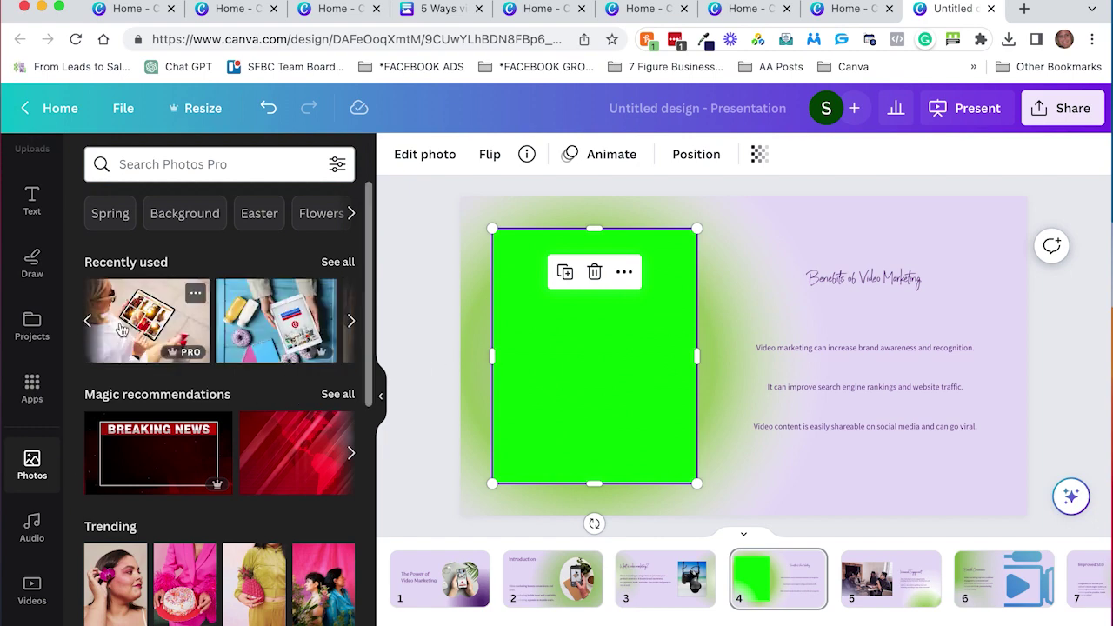
left_click_drag(121, 328, 634, 376)
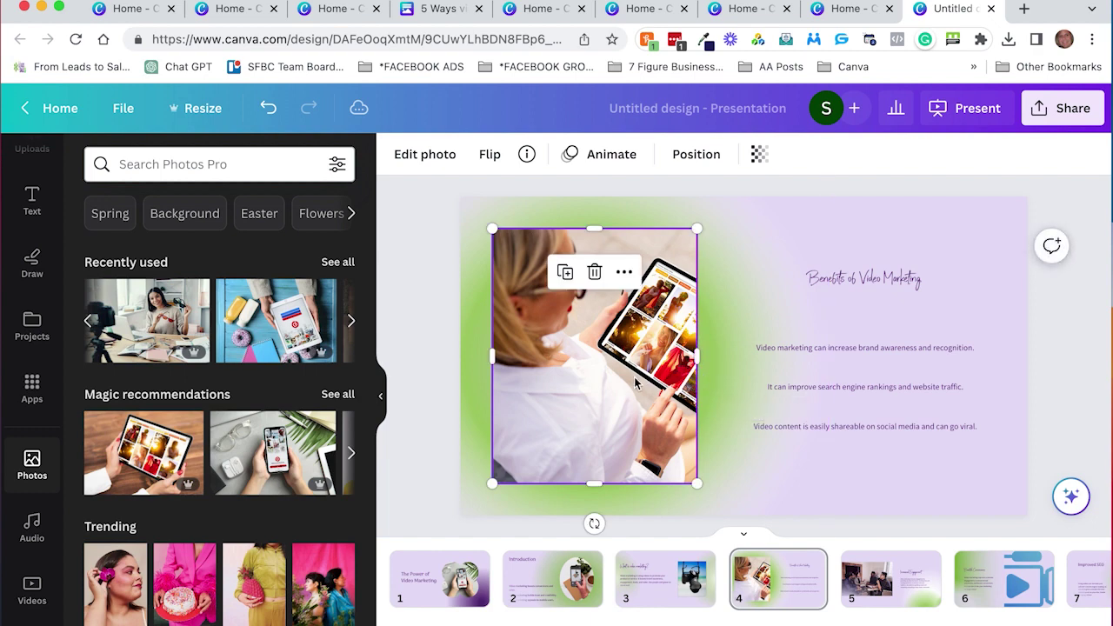
left_click(530, 500)
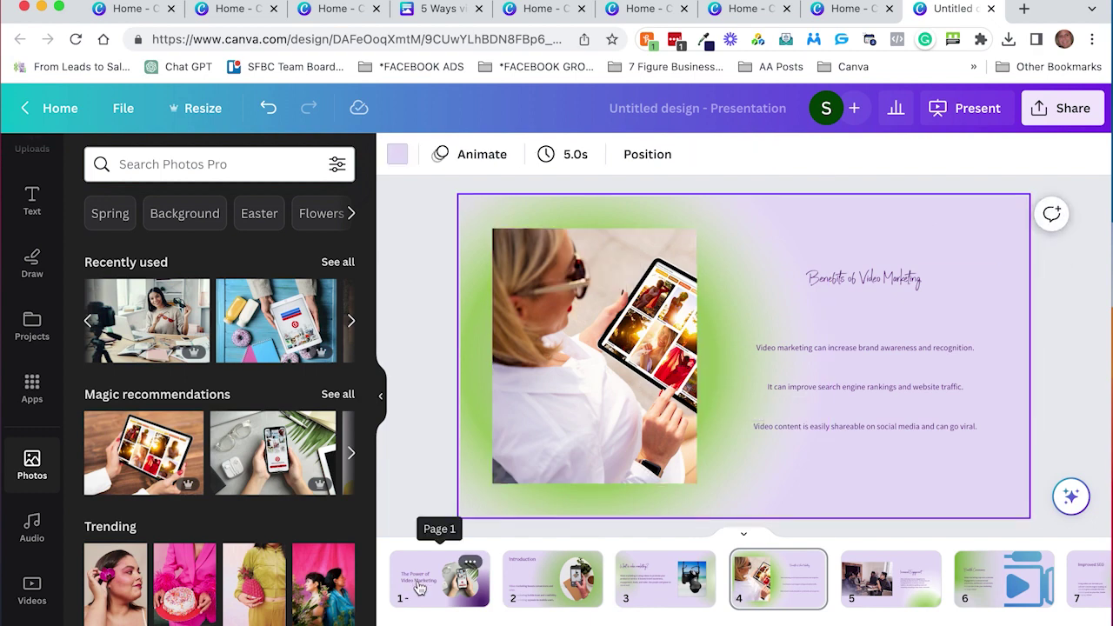
Review the title, Introduction, What is video marketing? and Improved SEO slides
left_click(419, 589)
left_click(570, 583)
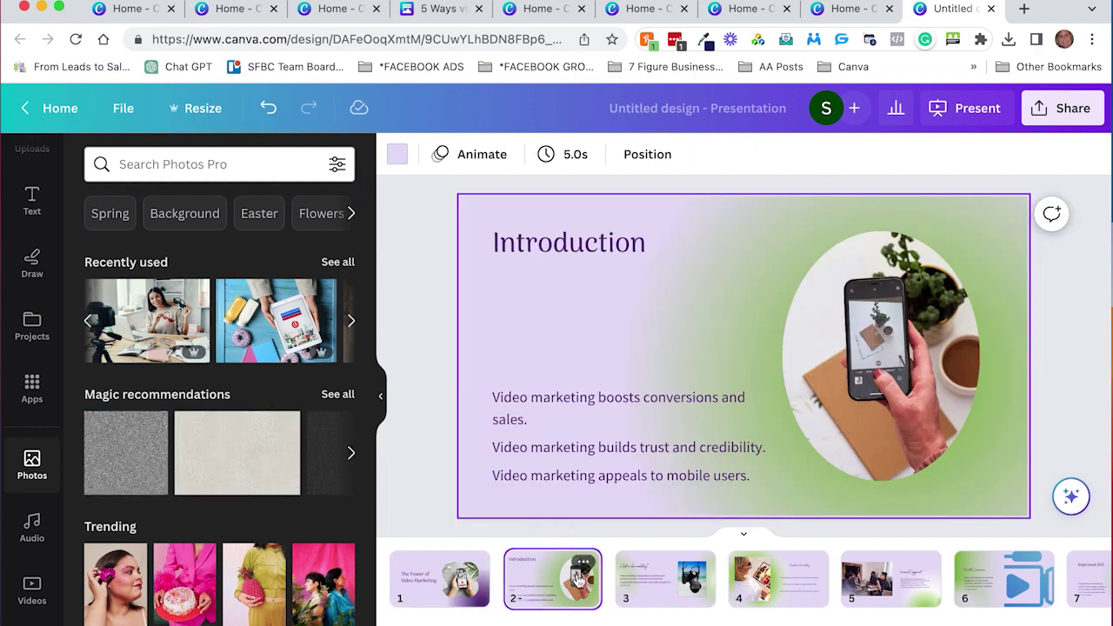
left_click(670, 578)
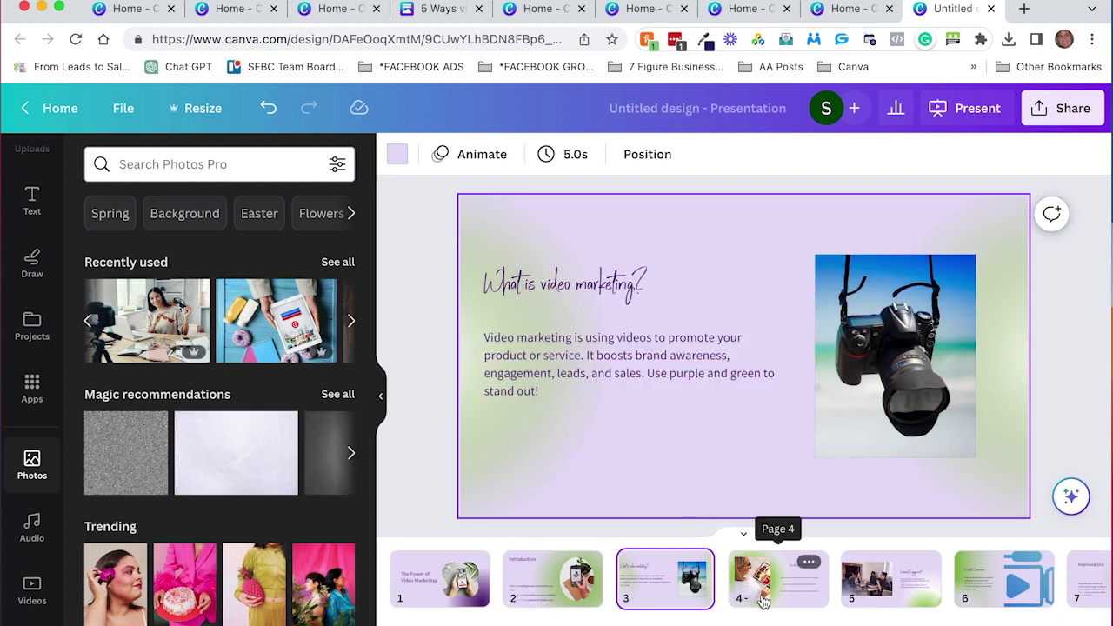
scroll(869, 582, "right", 2)
left_click(926, 597)
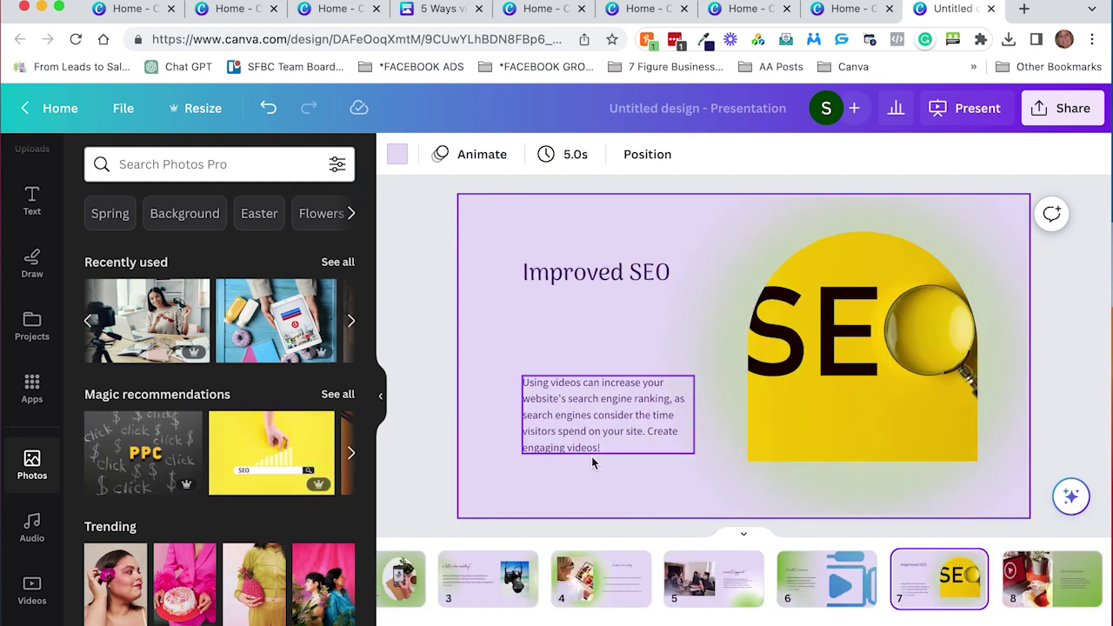
mouse_move(666, 578)
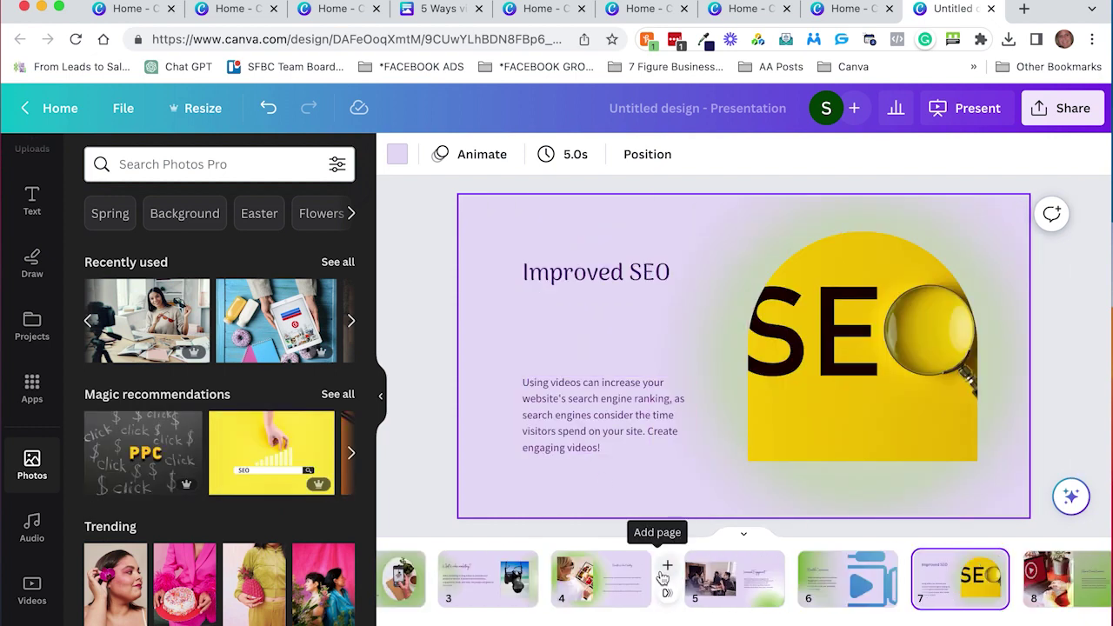
scroll(682, 582, "left", 2)
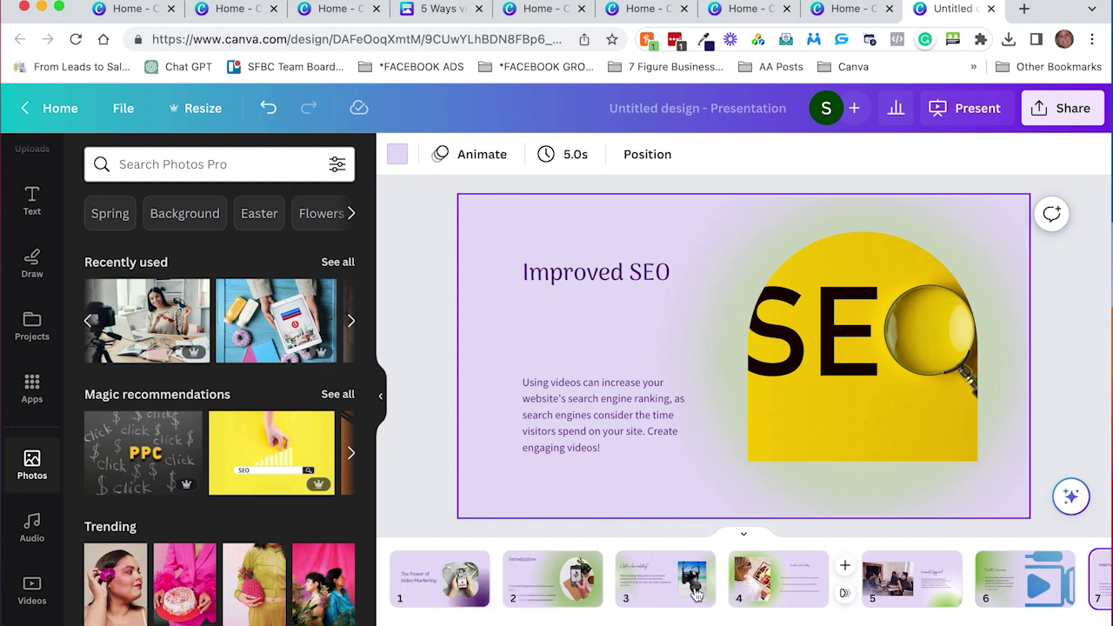
Collapse the side panel and drag the Introduction slide's three bullets up beneath its title
left_click(382, 397)
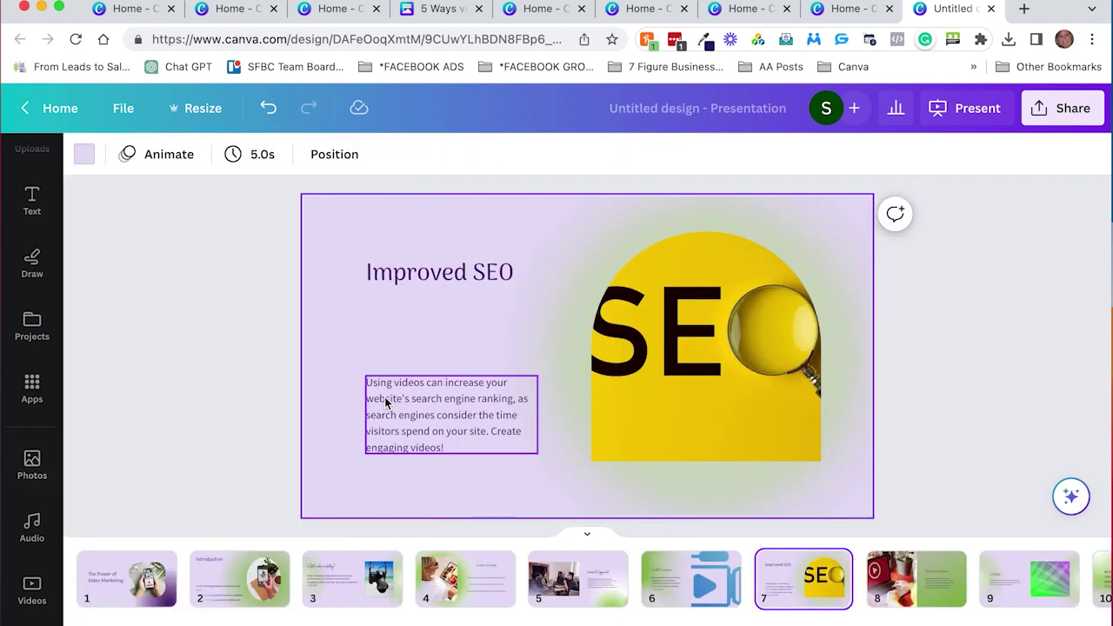
left_click(146, 588)
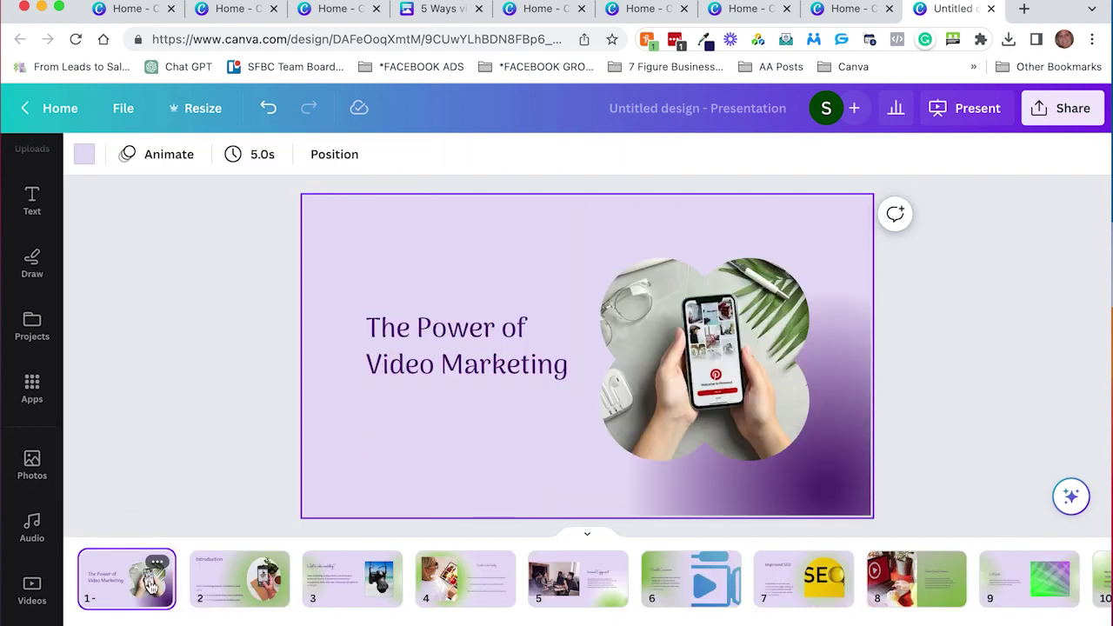
left_click(239, 578)
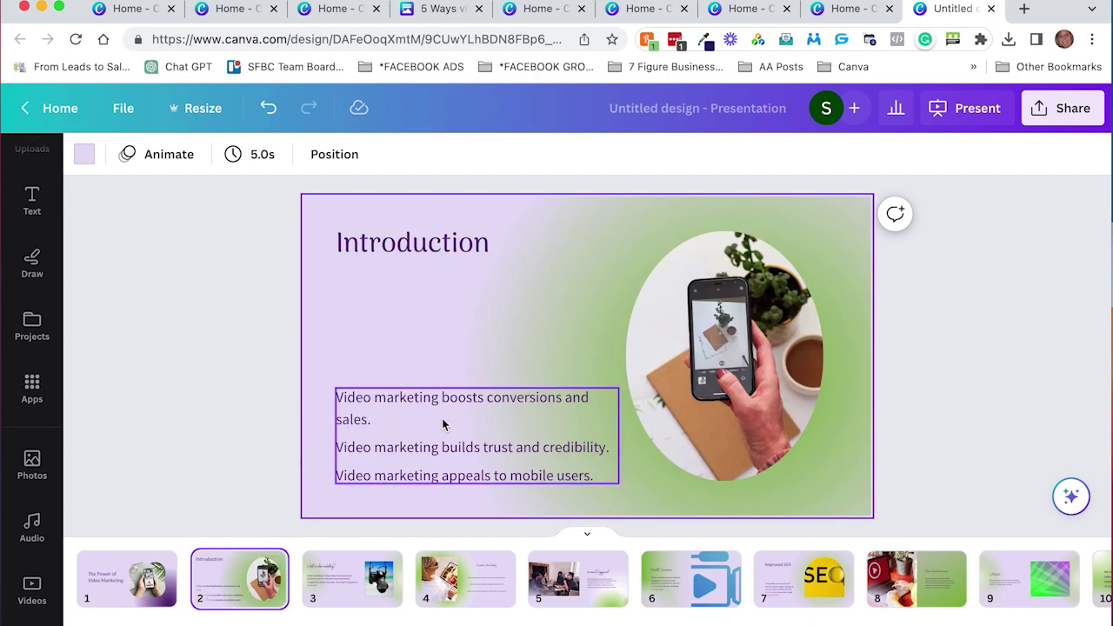
left_click_drag(442, 418, 442, 325)
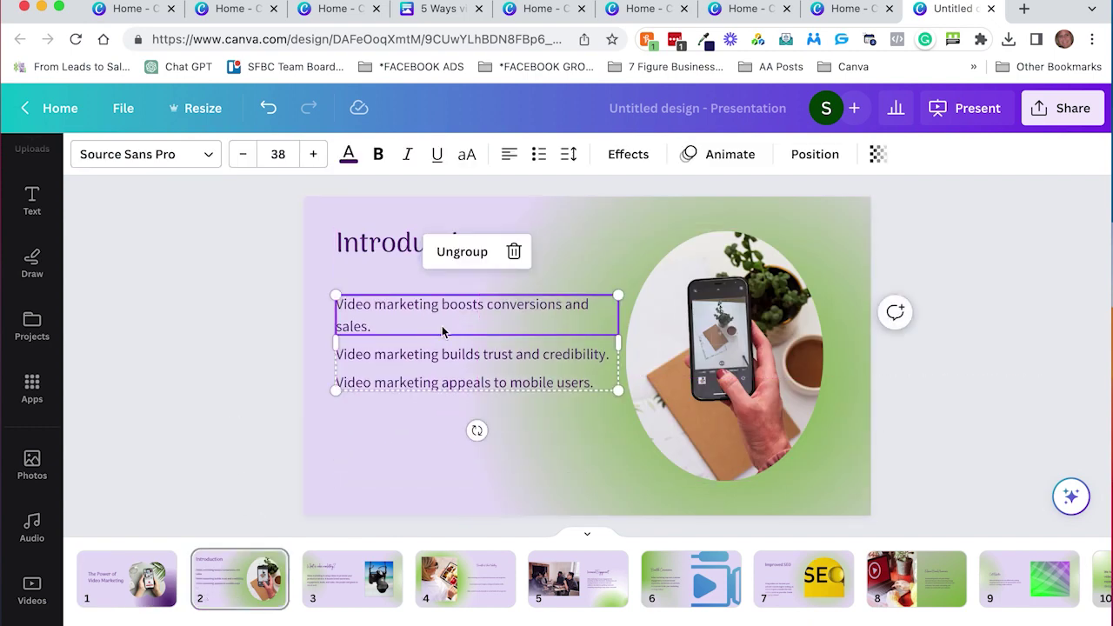
left_click(205, 345)
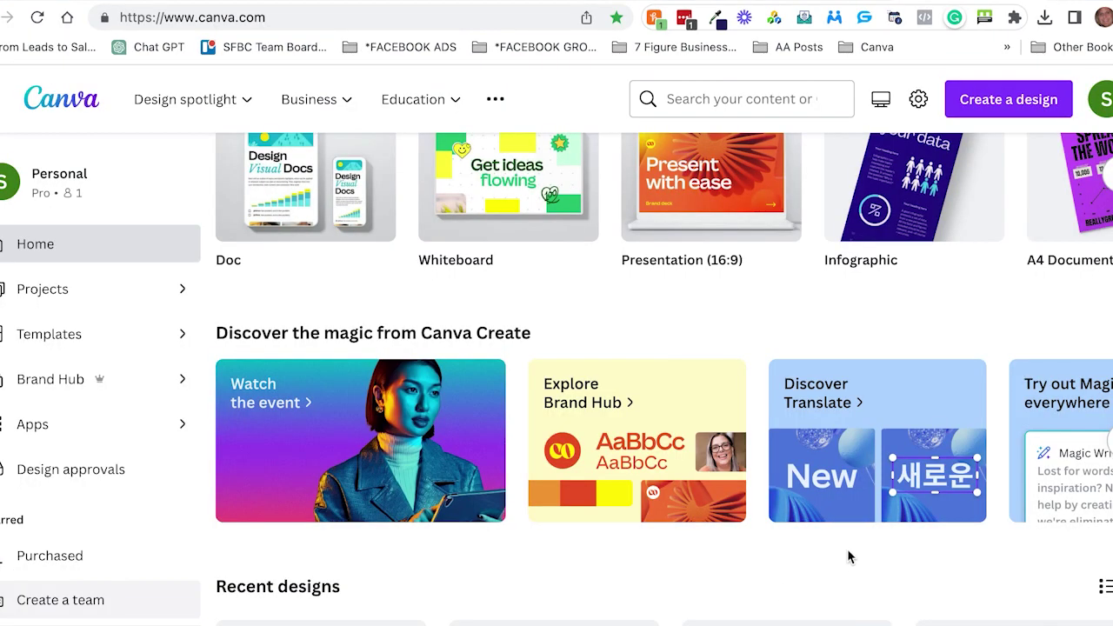
Scroll the home page's Canva Create carousel right to the Magic Presentation card
scroll(873, 517, "right", 3)
scroll(874, 517, "right", 3)
scroll(875, 515, "right", 3)
scroll(865, 515, "right", 3)
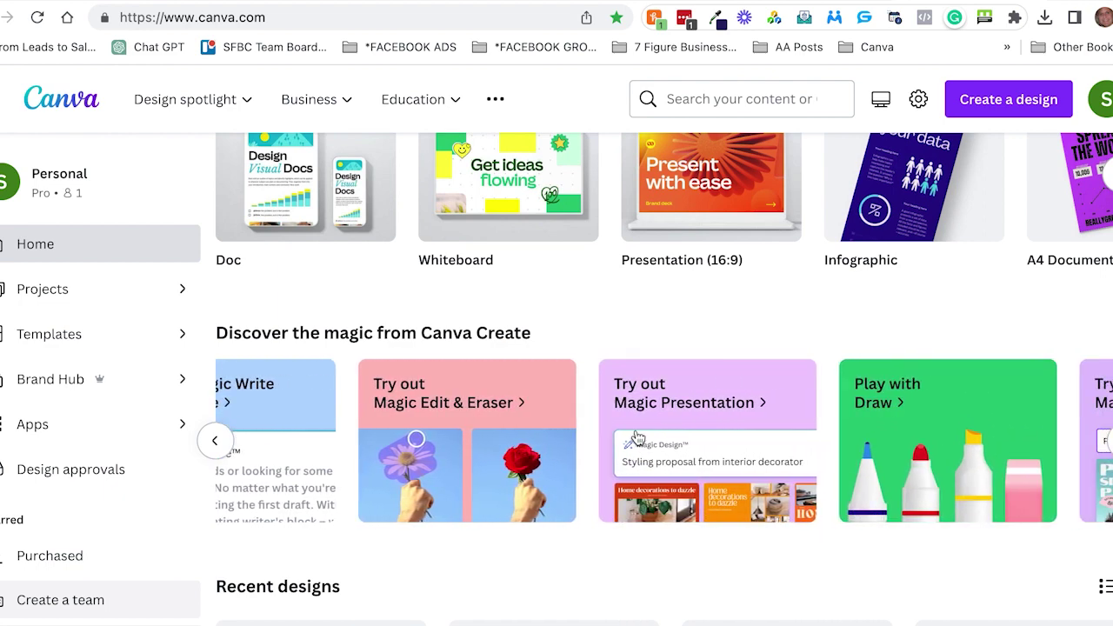